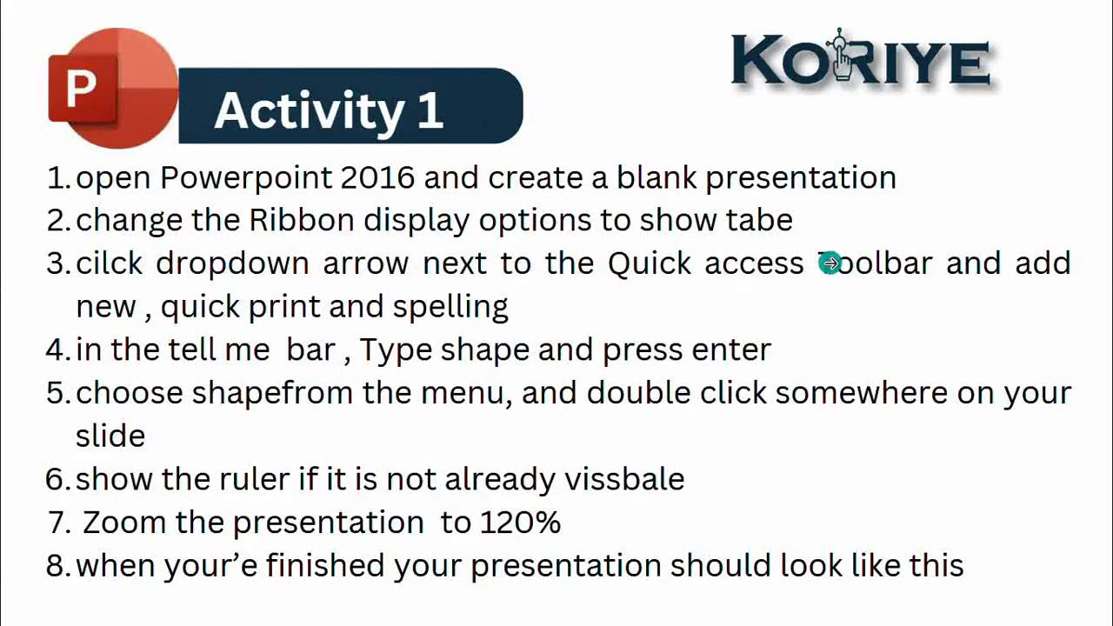
Advance the Canva presentation to the Shapes slide and exit the full-screen slideshow.
mouse_move(797, 420)
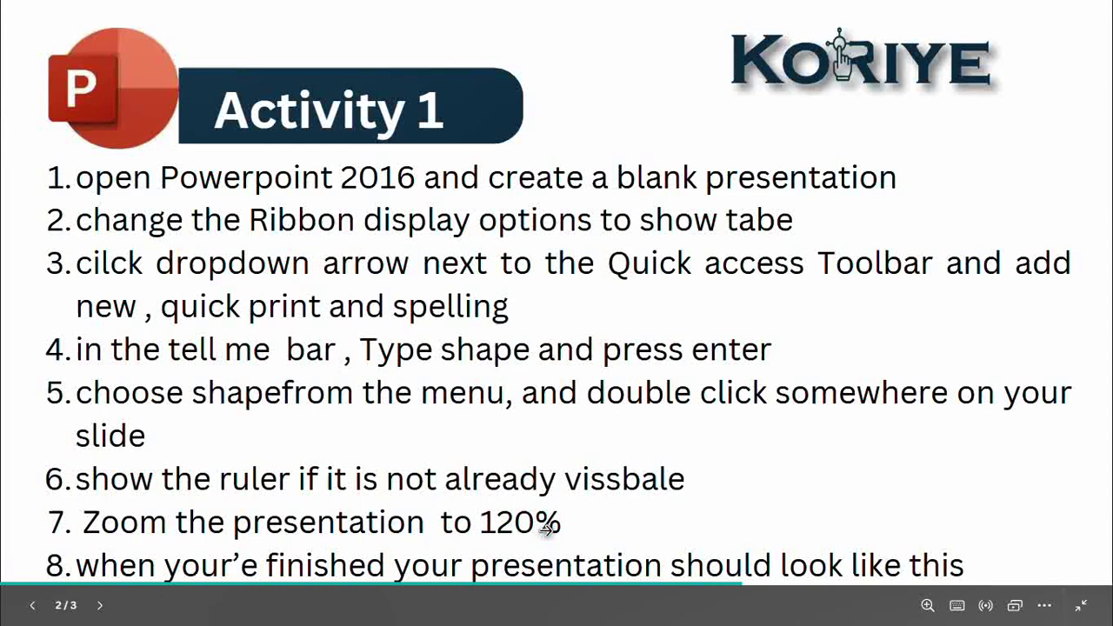
click(537, 532)
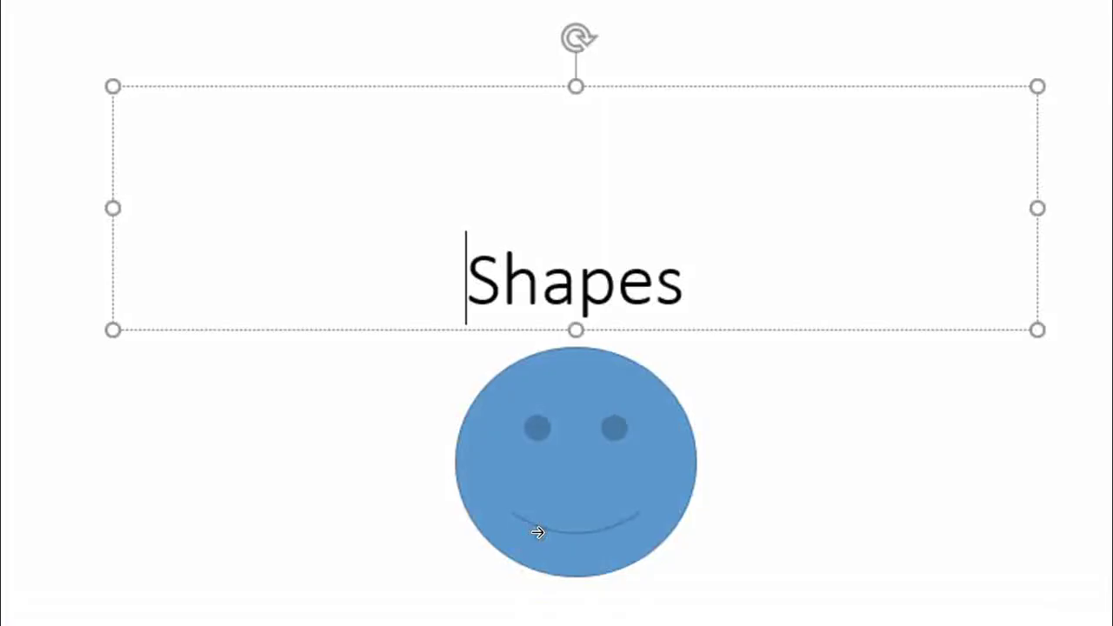
key(Escape)
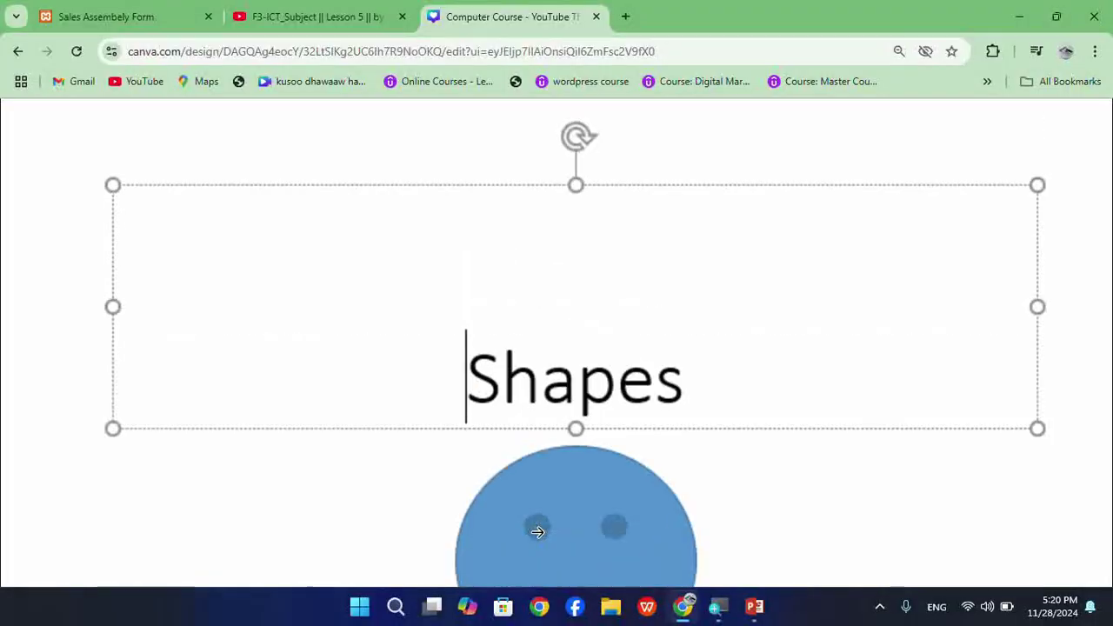
Close the open PowerPoint window without saving changes.
right_click(756, 613)
click(720, 561)
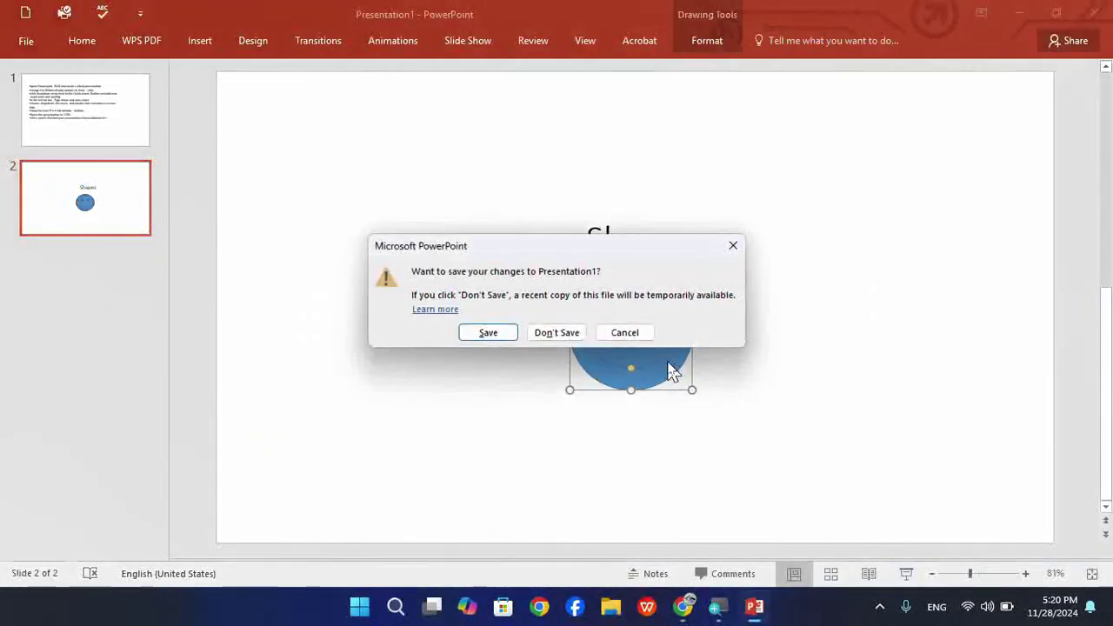
click(556, 331)
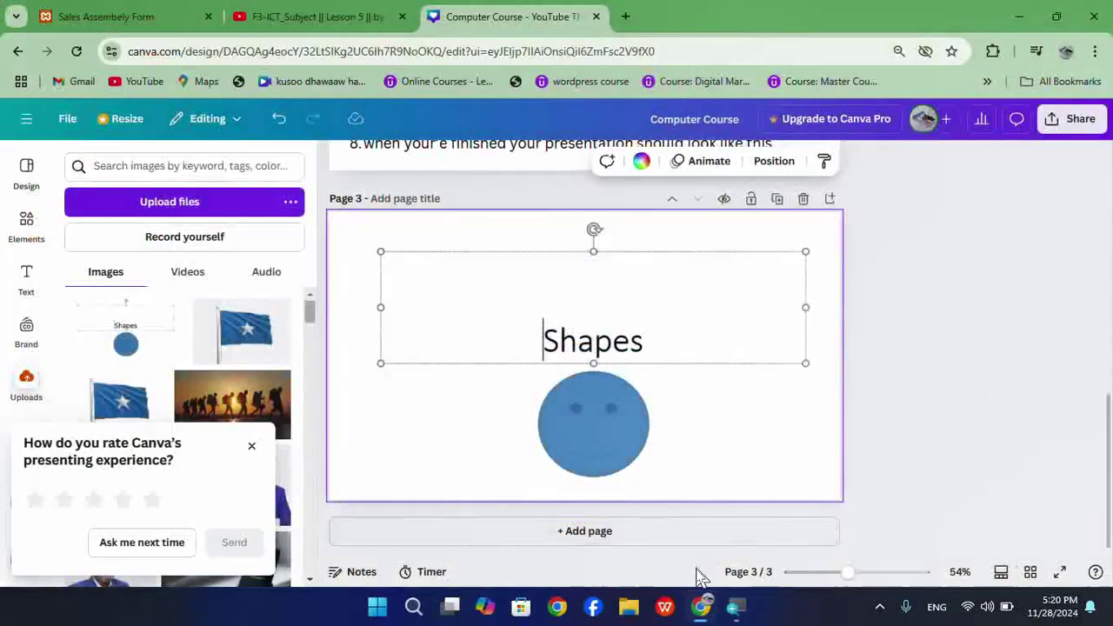
Select all the Activity 1 instruction text on page 2, then open Windows search.
mouse_move(700, 606)
scroll(472, 255, up, 2)
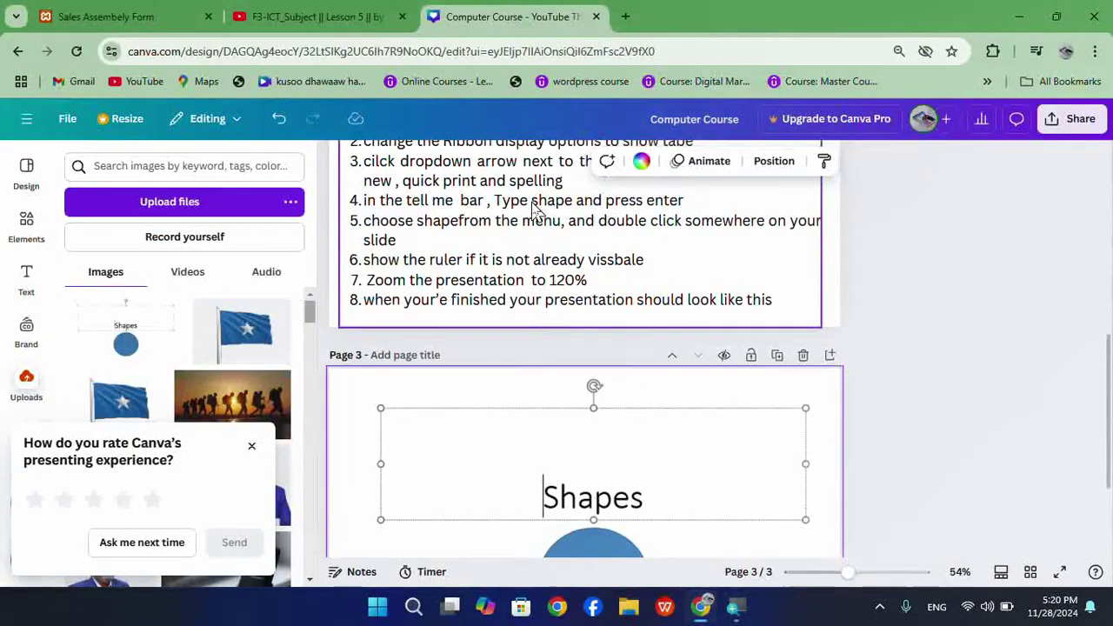
scroll(473, 256, up, 3)
click(444, 358)
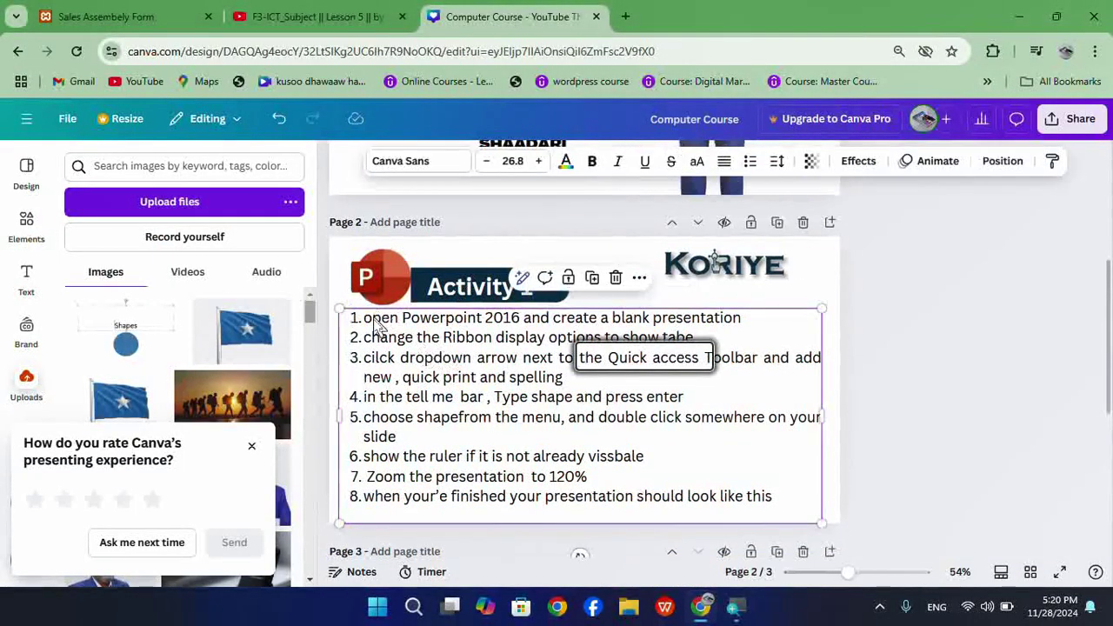
key(ctrl+a)
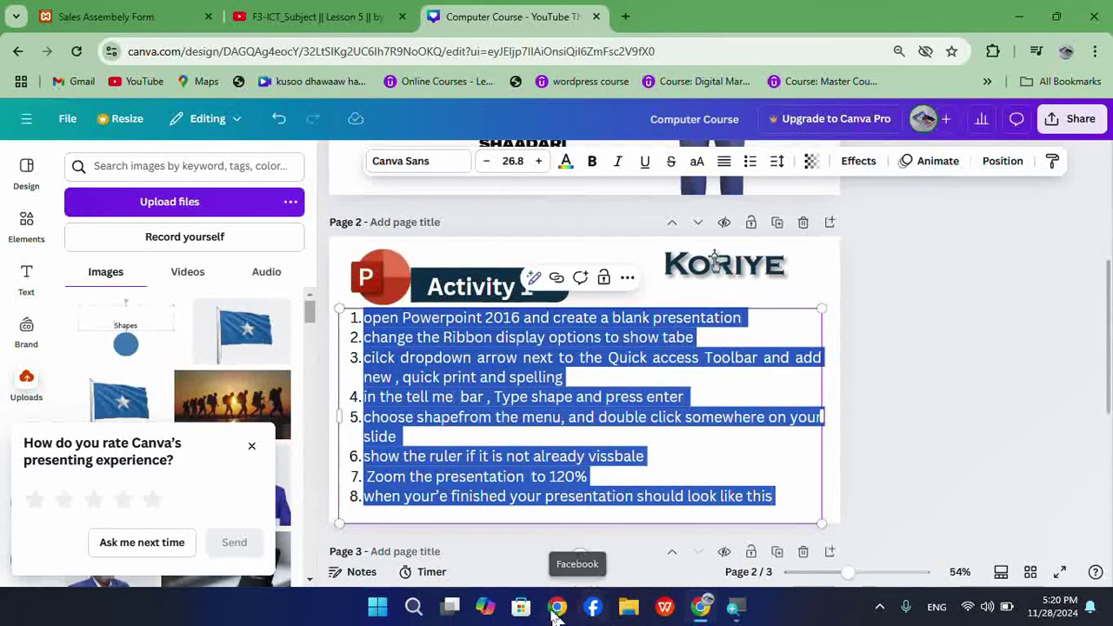
click(413, 607)
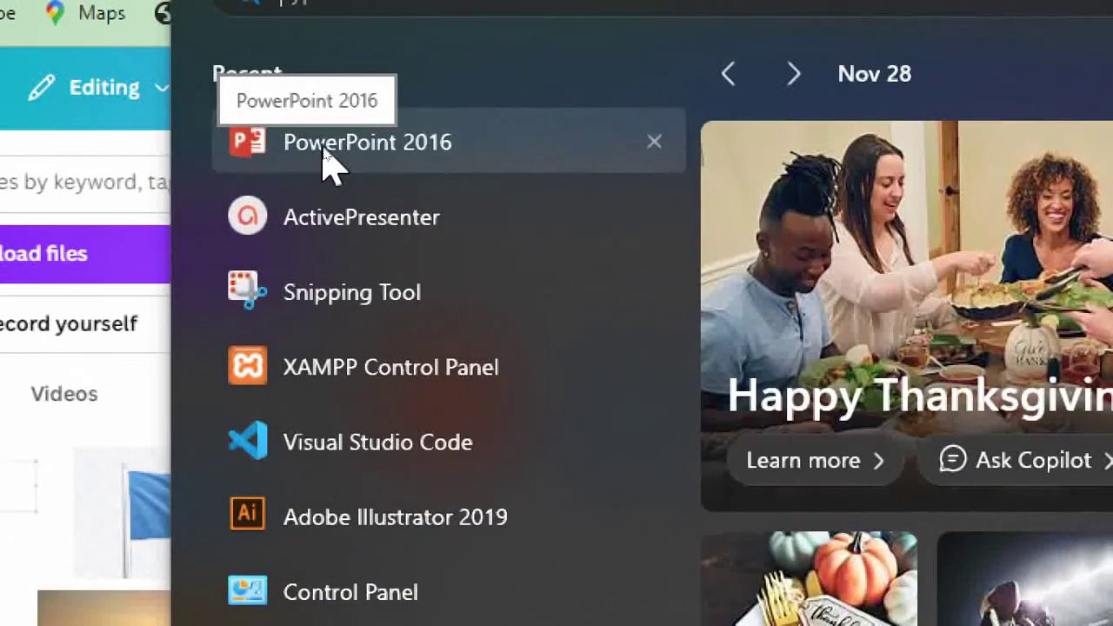
Launch PowerPoint 2016, decline the default-program prompt, and create a Blank Presentation.
click(360, 144)
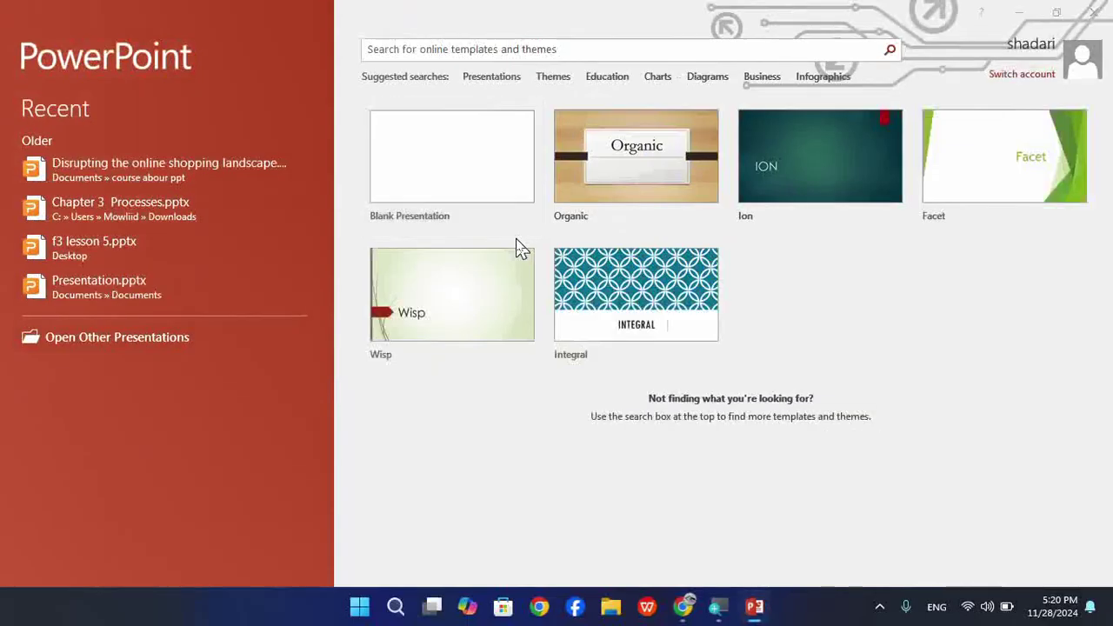
click(596, 358)
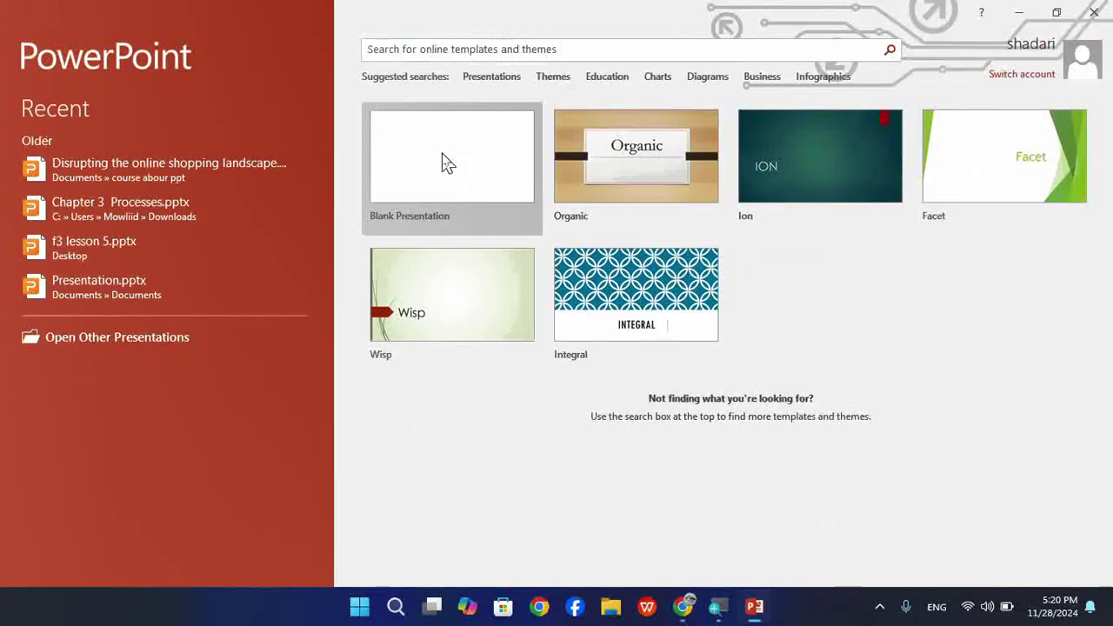
click(443, 163)
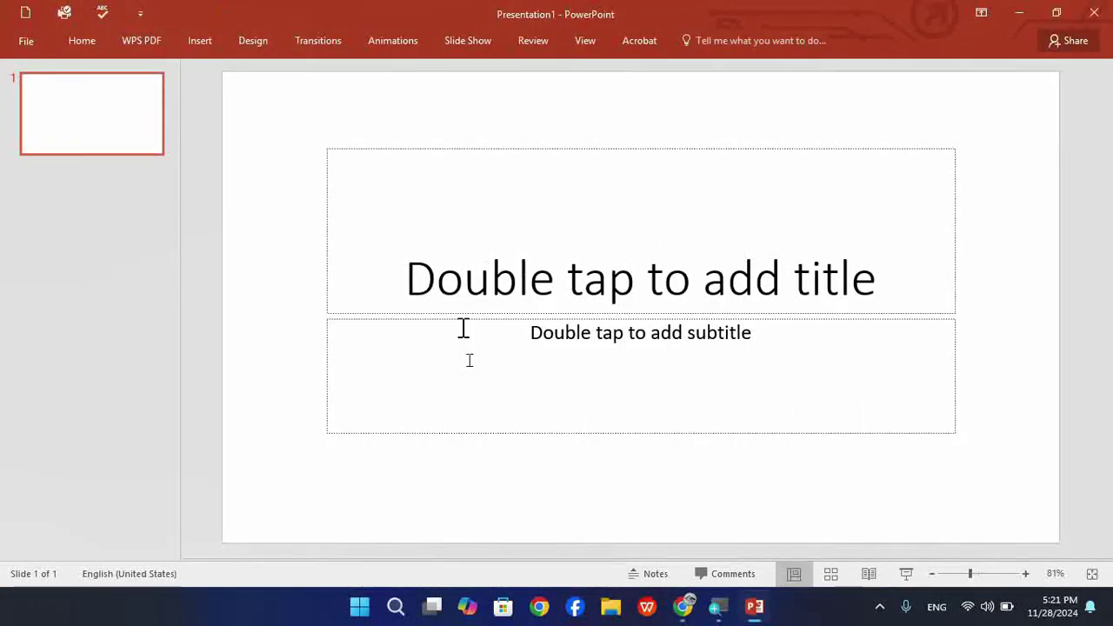
Delete the title and subtitle placeholders and paste the copied instruction list onto the slide.
click(349, 310)
click(345, 314)
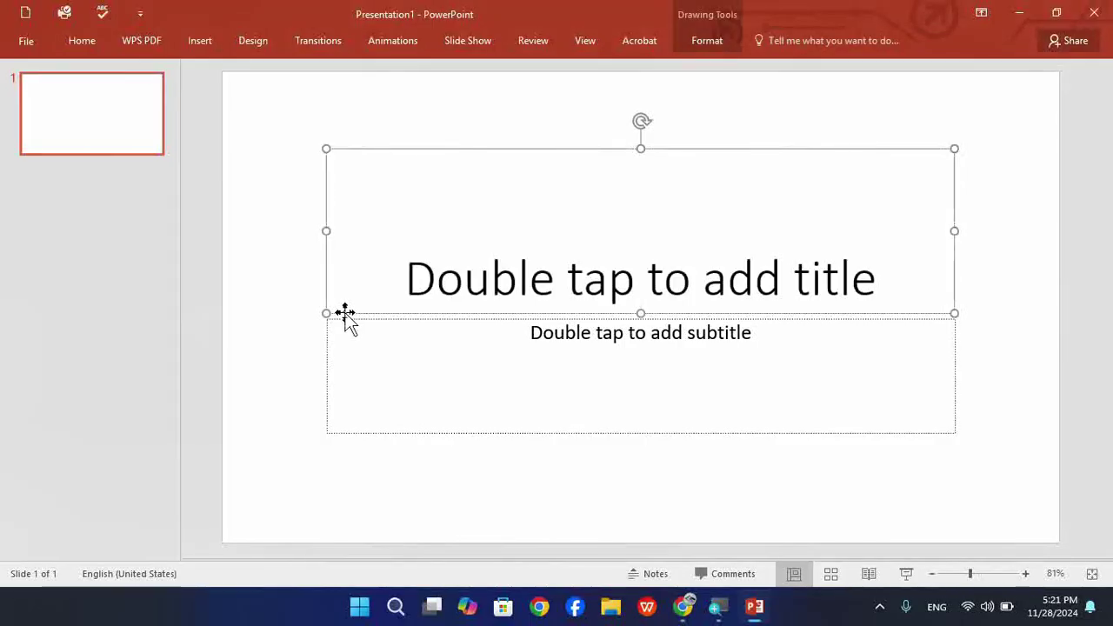
key(Delete)
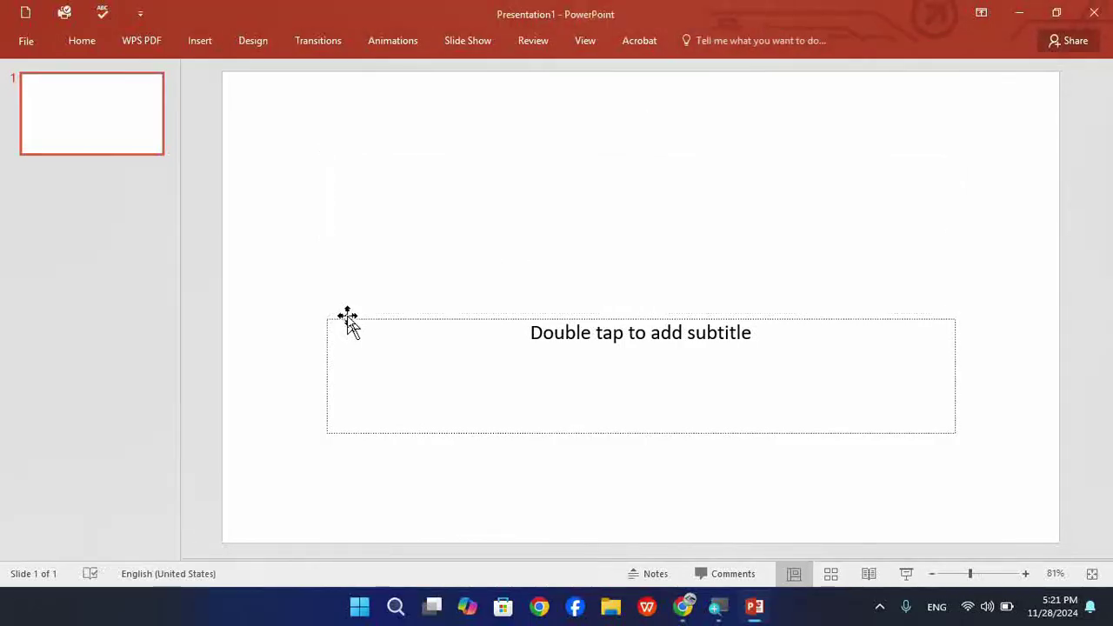
click(347, 318)
key(Delete)
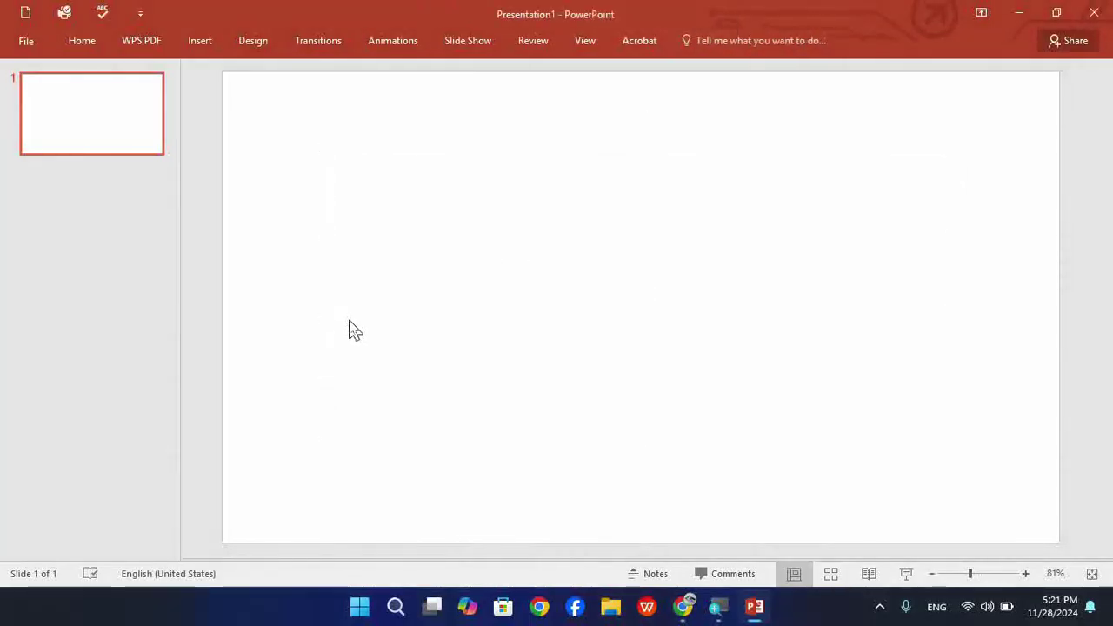
text(•open Powerpoint 2016 and create a blank presentation •change the Ribbon display options to show tabe •cilck dropdown arrow next to the Quick access Toolbar and add new , quick print and spelling •in the tell me bar , Type shape and press enter •choose shapefrom the menu, and double click somewhere on your slide •show the ruler if it is not already vissbale •Zoom the presentation to 120% •when your'e finished your presentation should look like this)
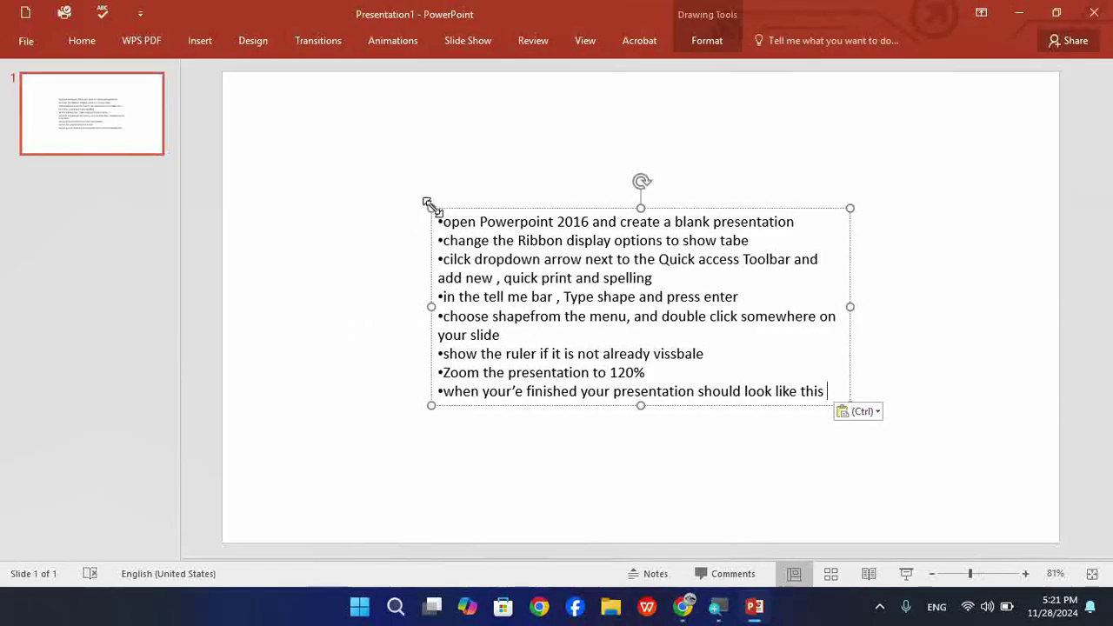
drag(428, 204, 309, 145)
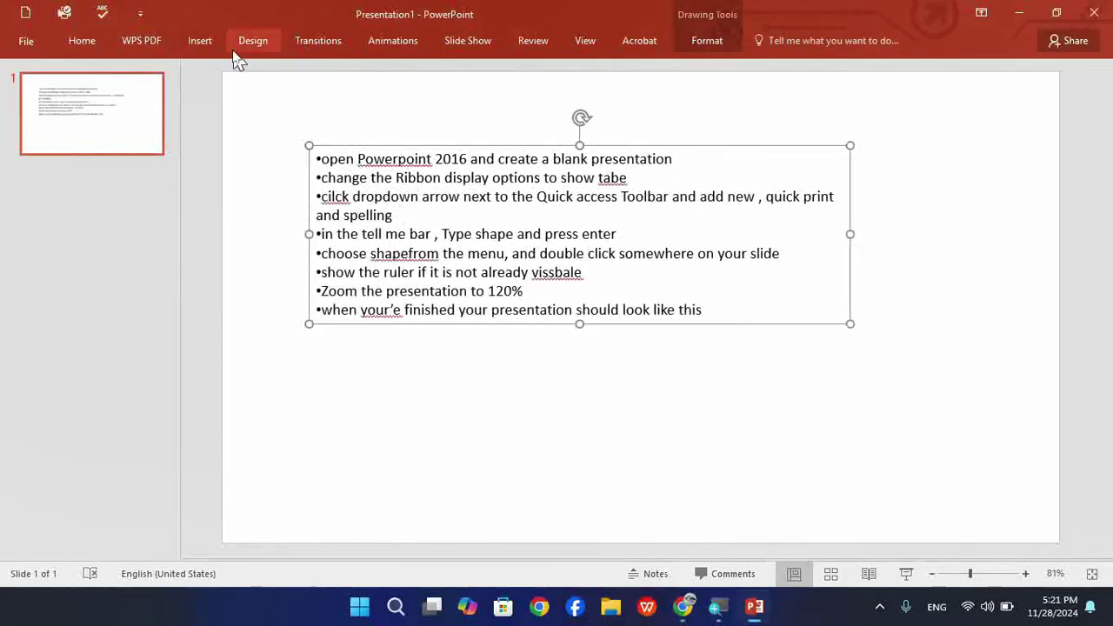
Set the instruction text to 28 pt, widen its box, and set the ribbon to Show Tabs and Commands.
click(93, 44)
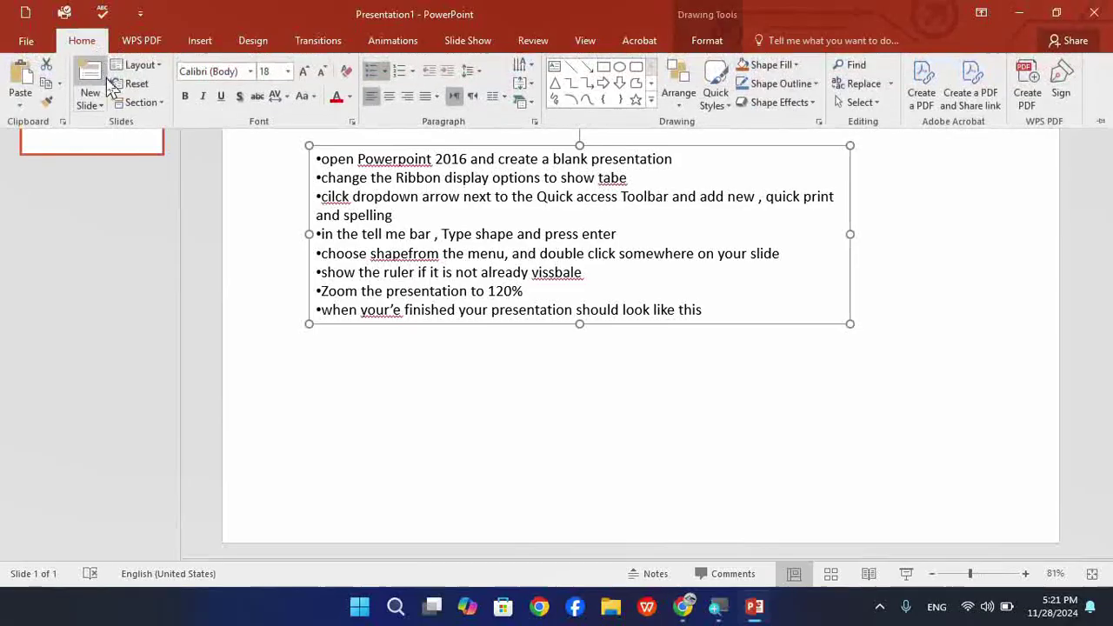
click(287, 71)
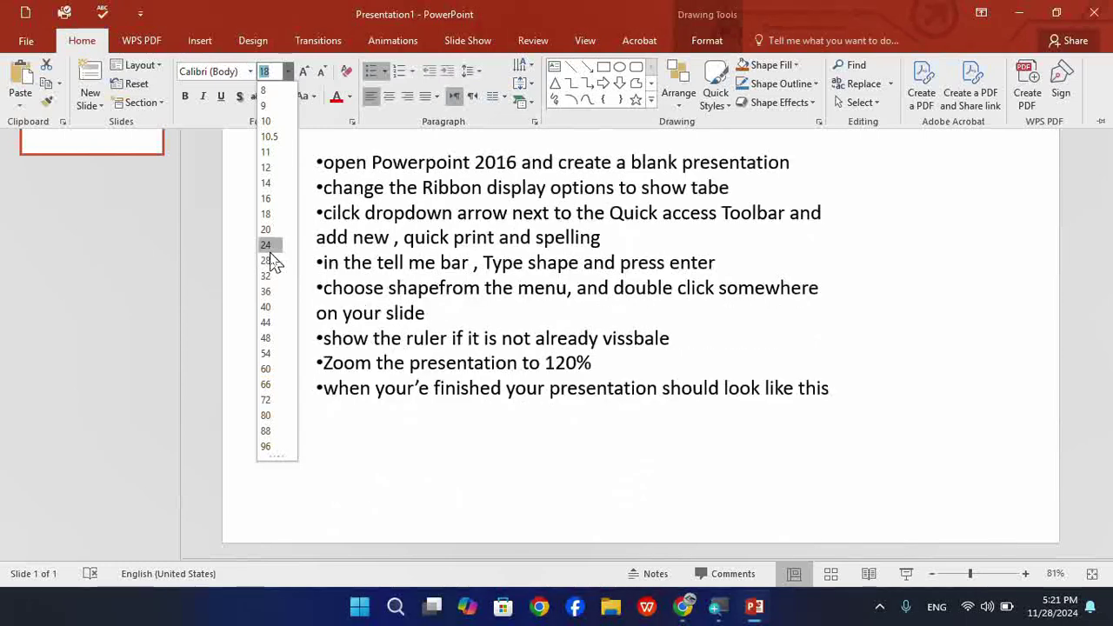
click(268, 261)
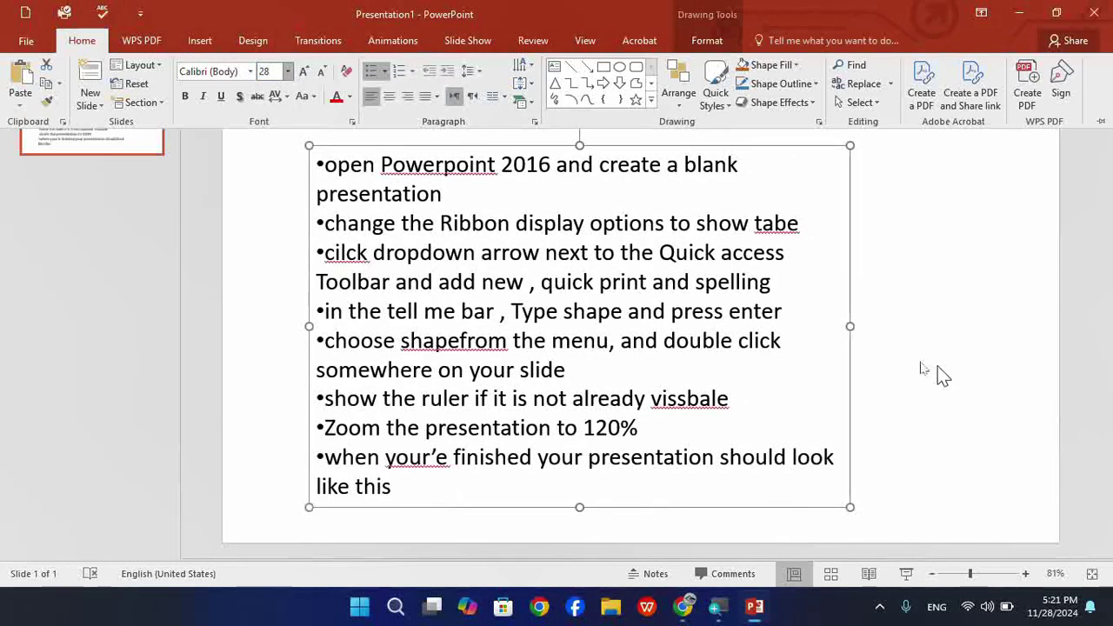
key(ctrl+F1)
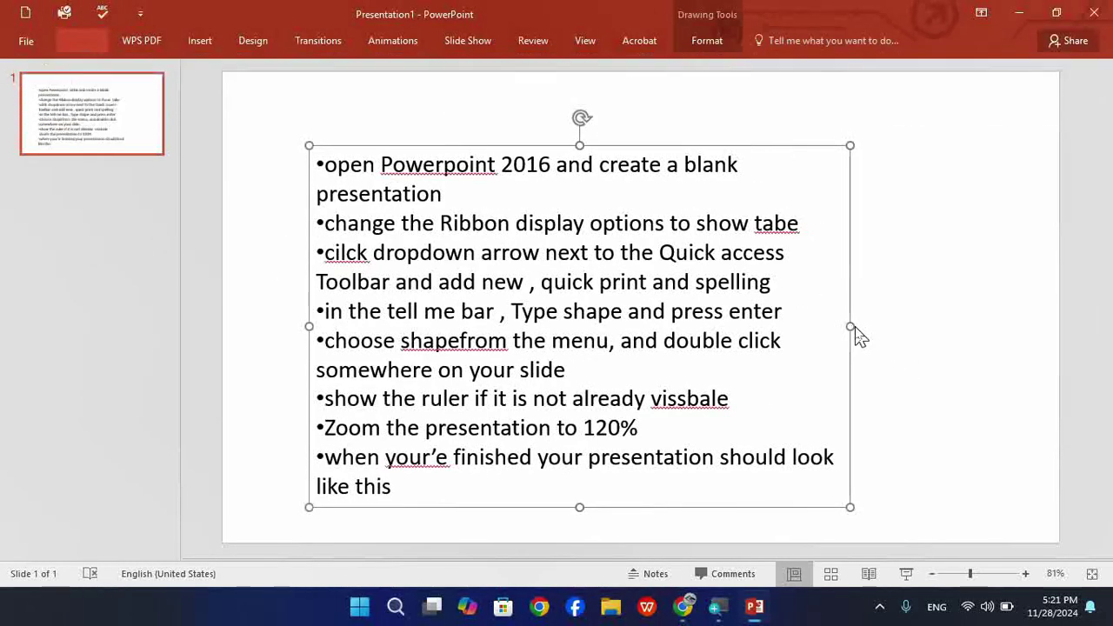
drag(851, 328, 998, 328)
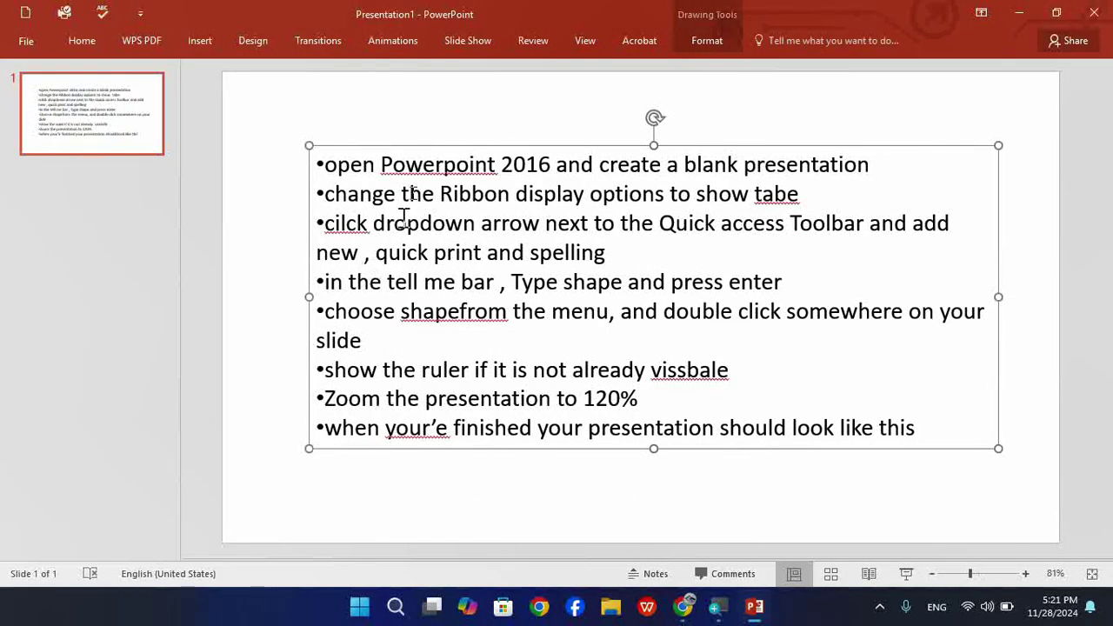
click(981, 13)
click(978, 146)
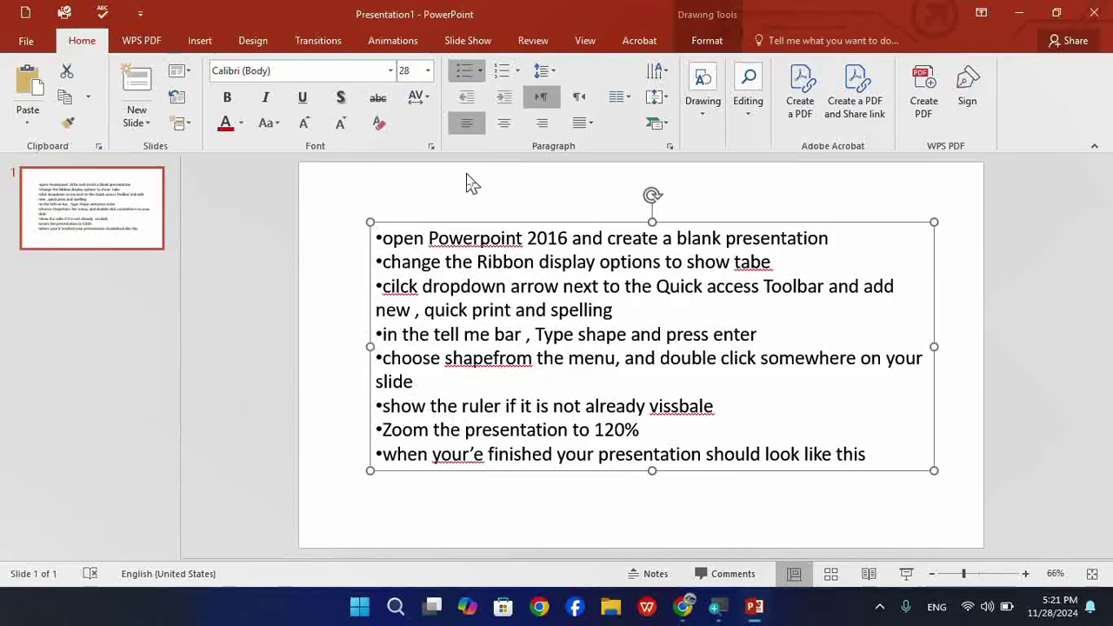
Correct 'tabe' to 'tabs' at the end of the second bullet.
drag(381, 238, 799, 238)
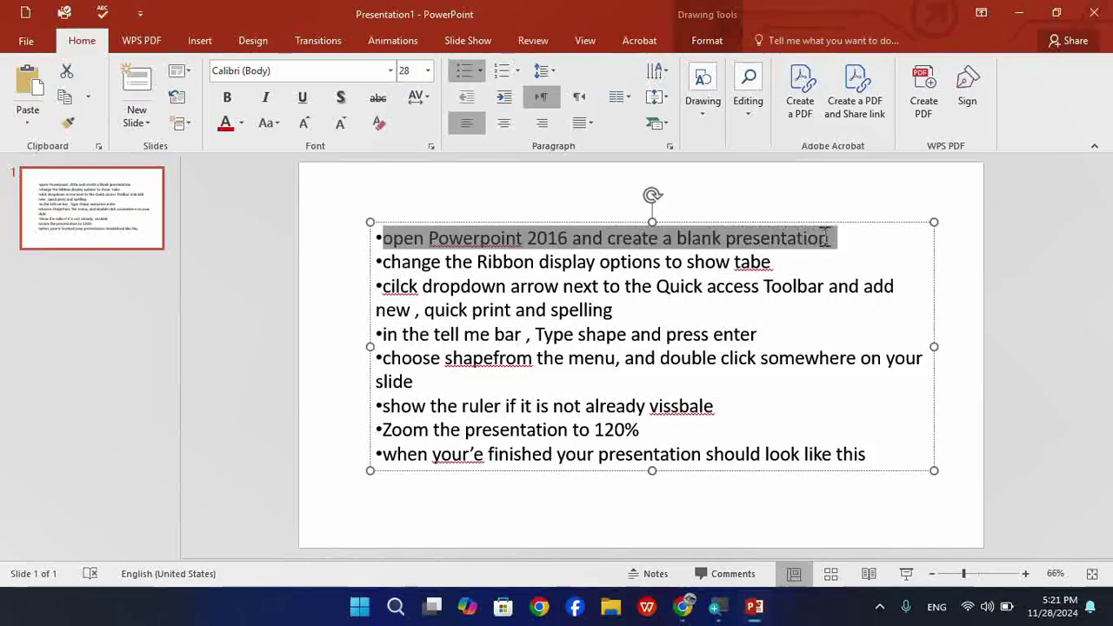
drag(386, 266, 774, 272)
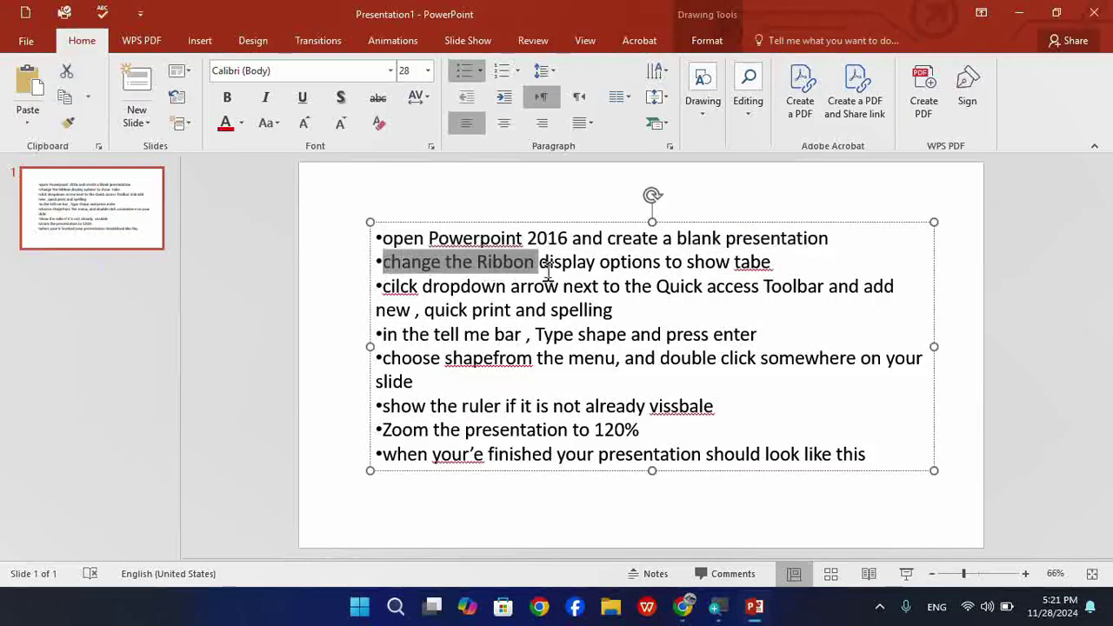
click(772, 263)
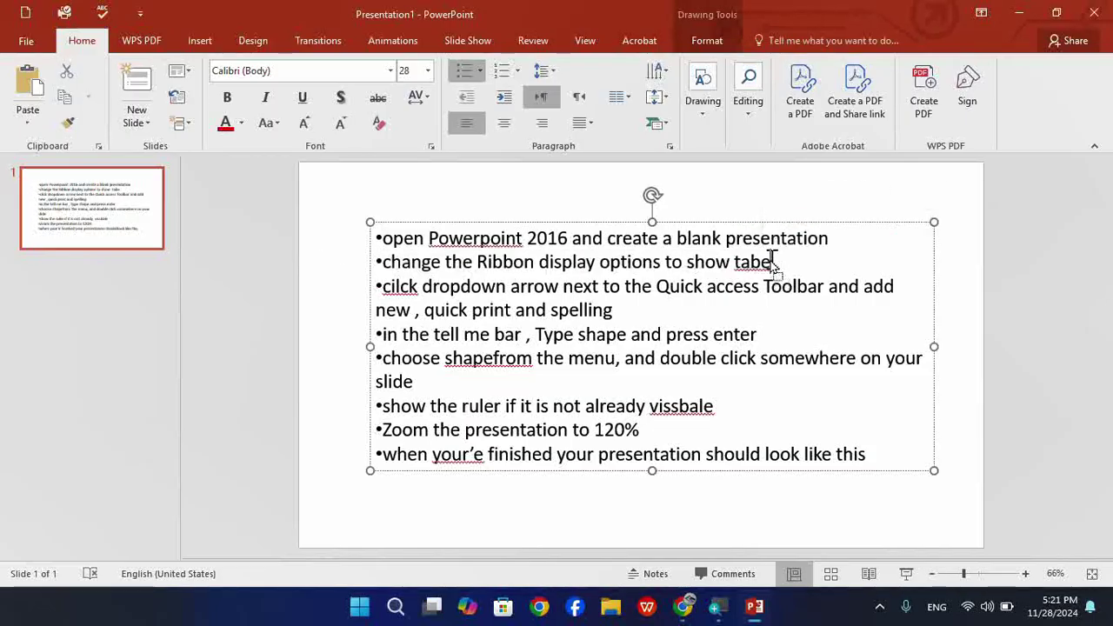
key(BackSpace)
text(s)
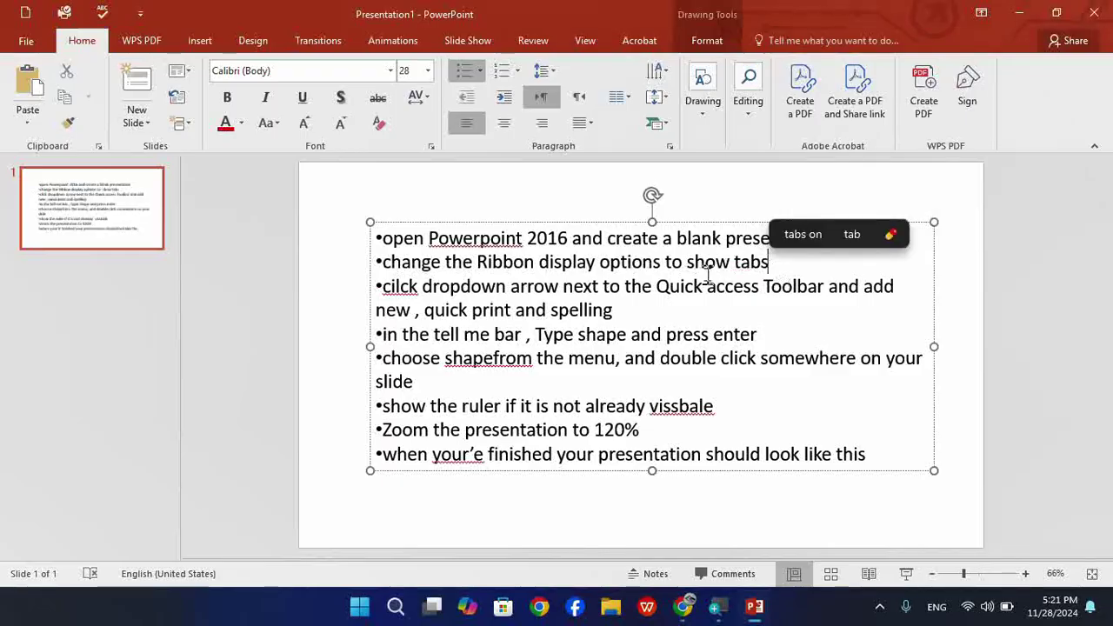
drag(539, 261, 770, 262)
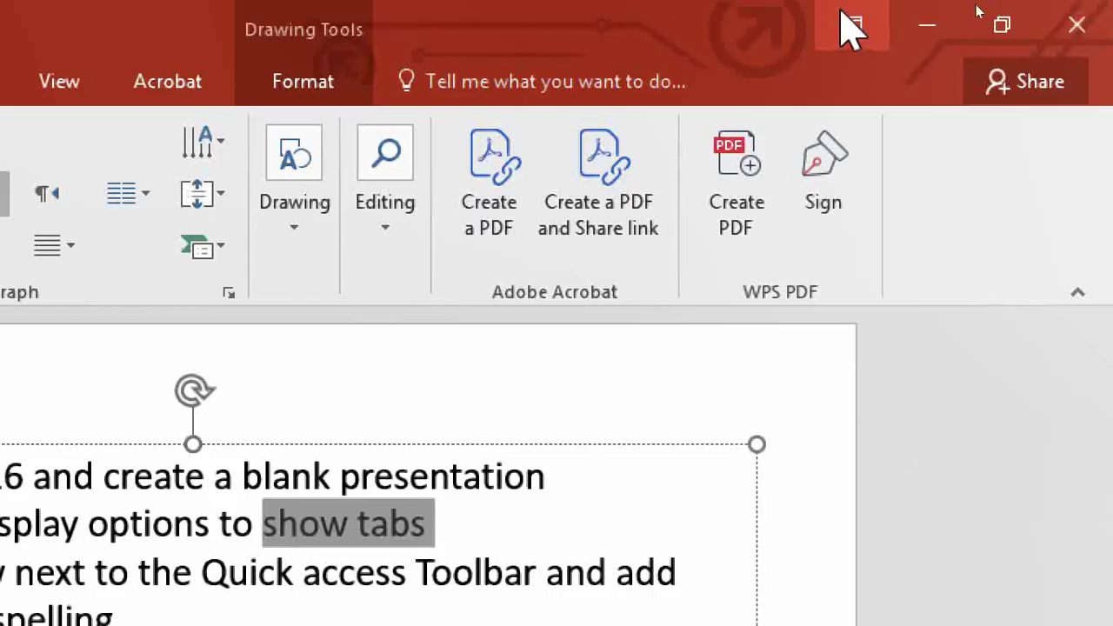
Set Ribbon Display Options to Show Tabs so only the tab names remain.
click(848, 26)
click(534, 54)
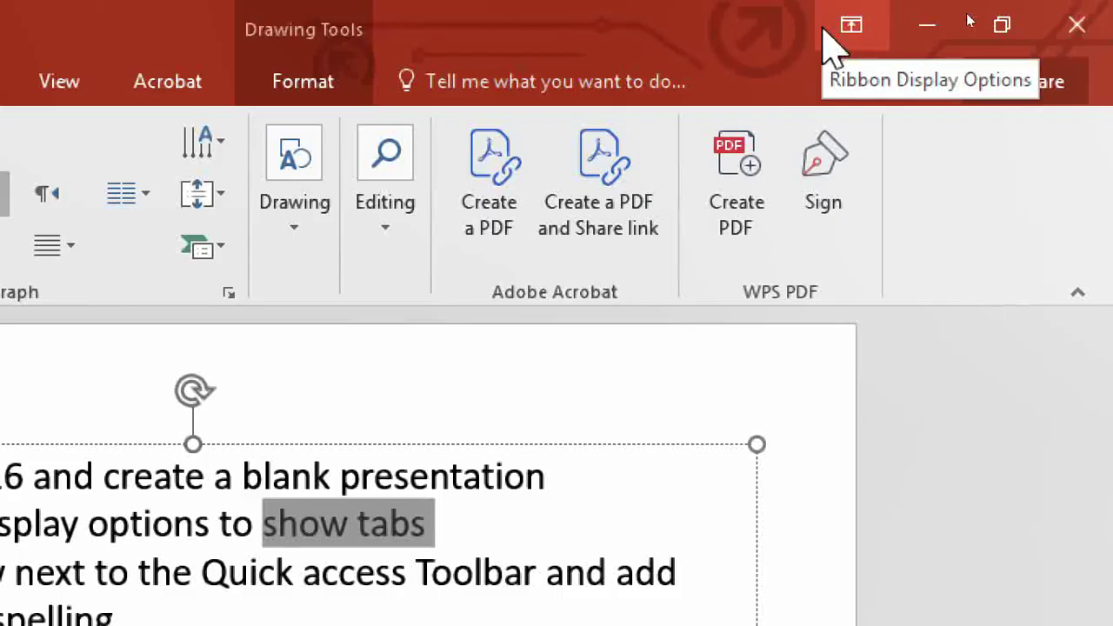
click(857, 35)
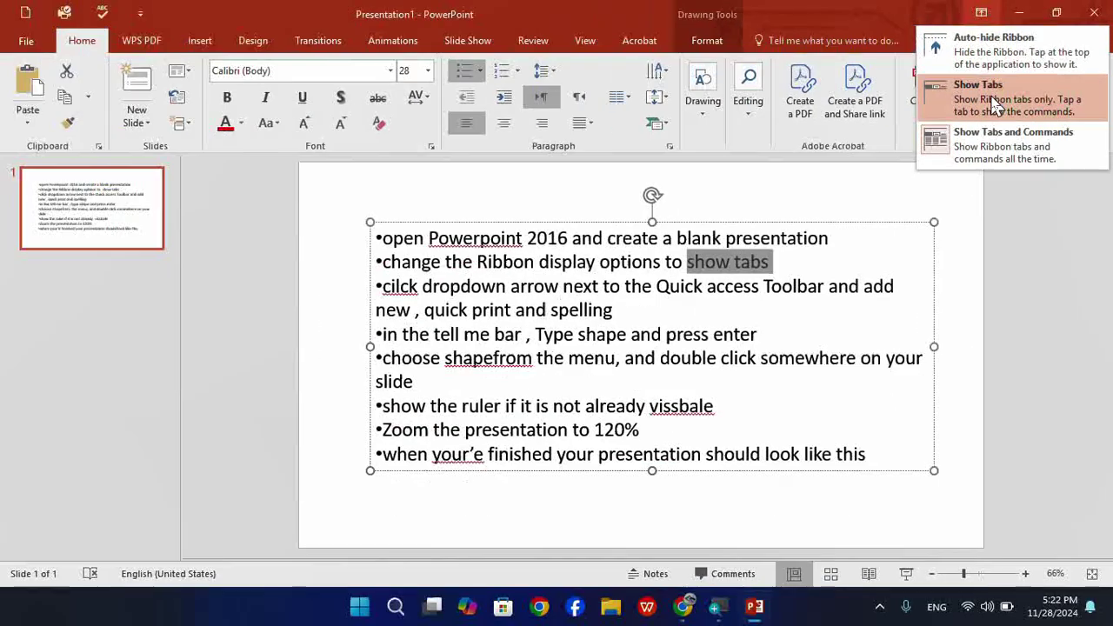
click(882, 208)
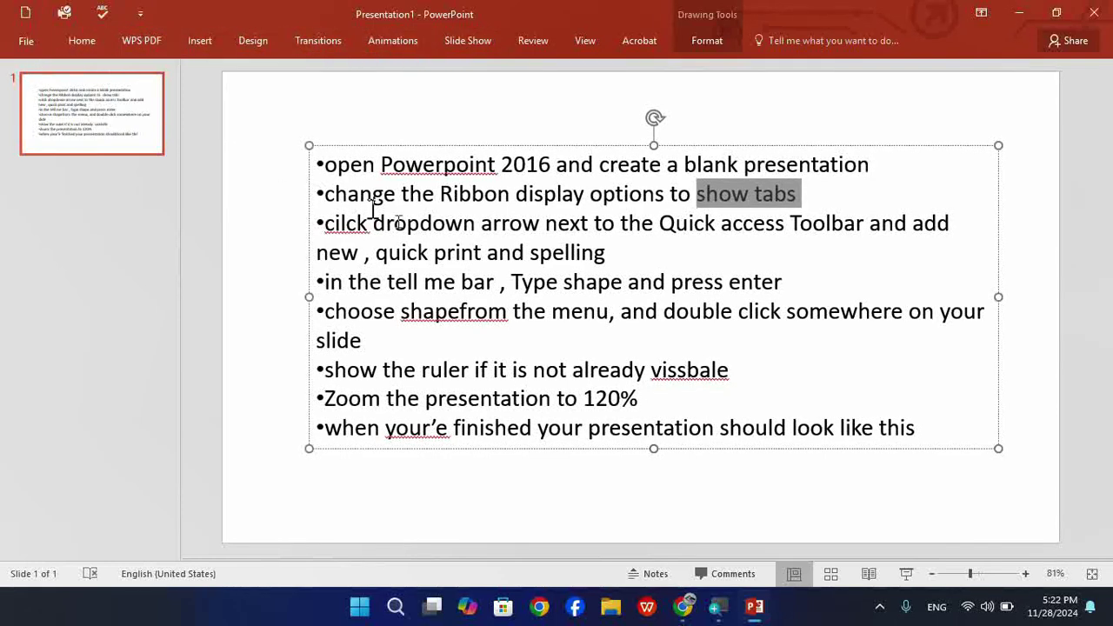
Highlight the Quick Access Toolbar instruction in the text box to read it.
drag(333, 223, 816, 228)
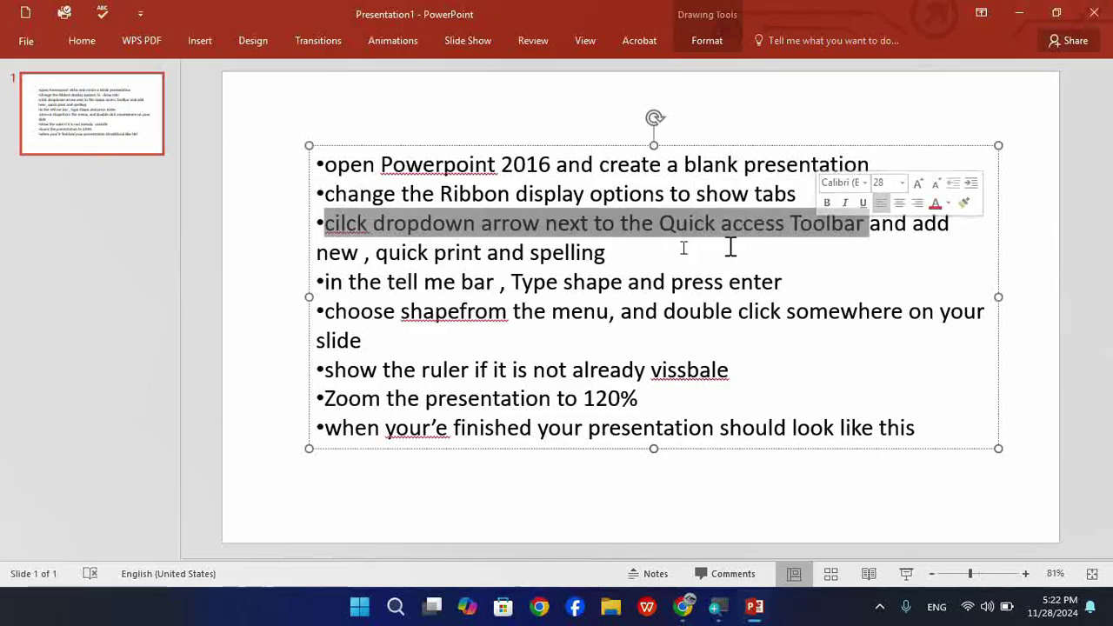
click(357, 252)
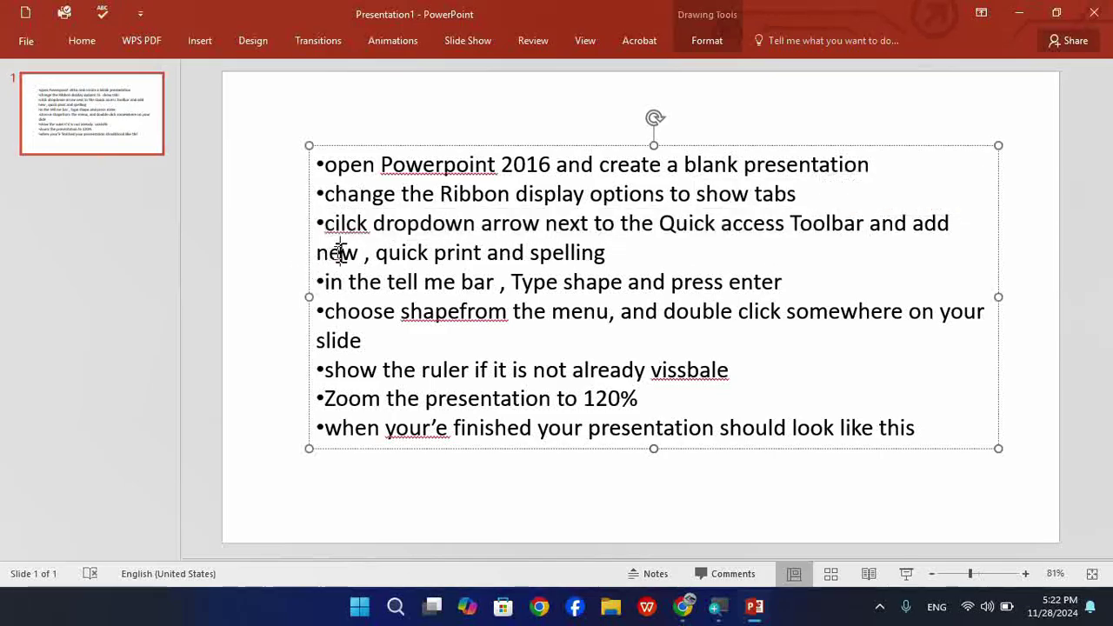
double_click(400, 252)
click(540, 252)
Empty the Quick Access Toolbar by removing New, Quick Print and Spelling.
click(139, 14)
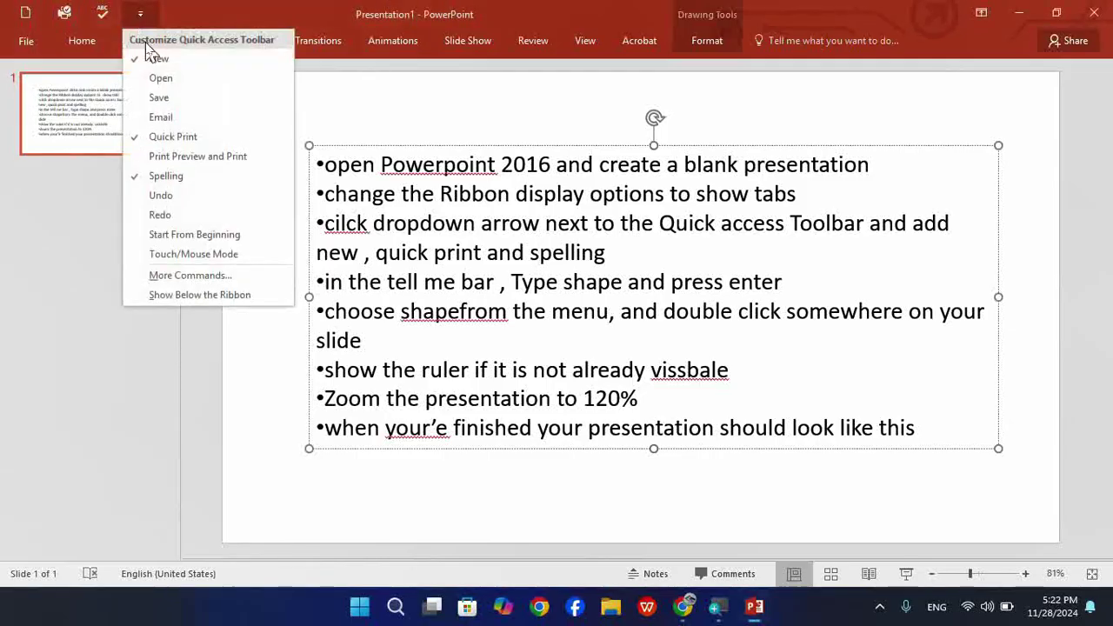
click(150, 57)
click(103, 15)
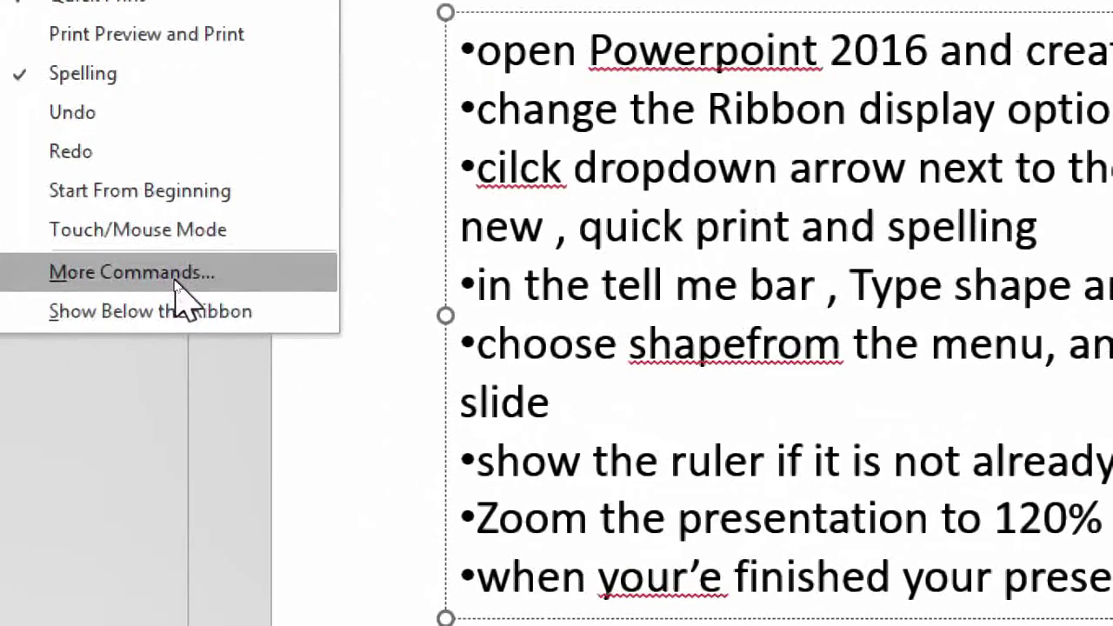
click(175, 274)
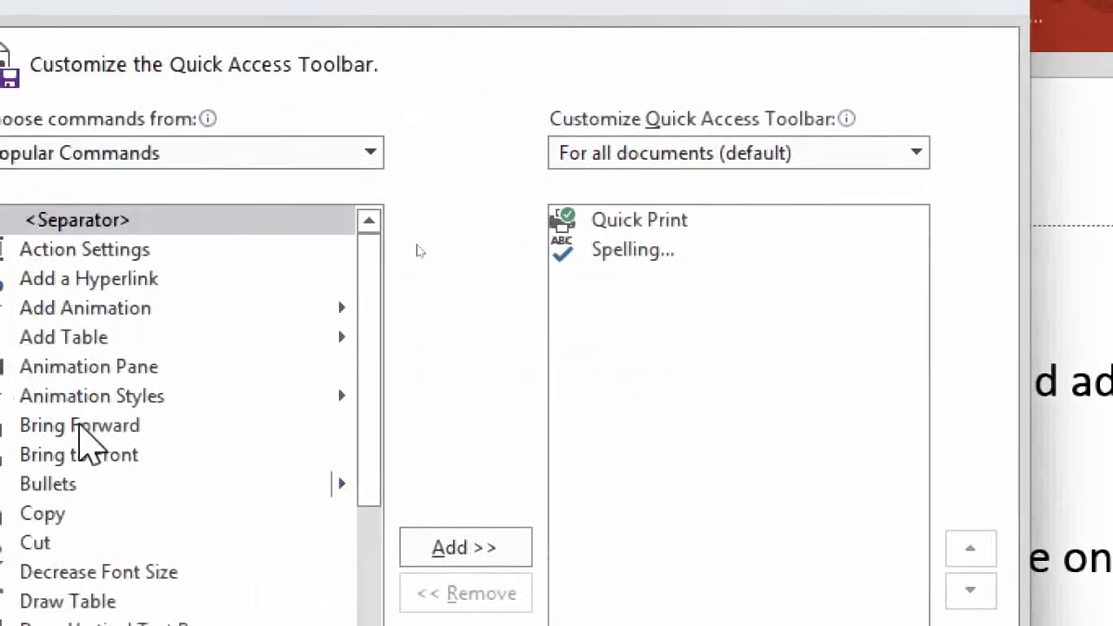
click(639, 220)
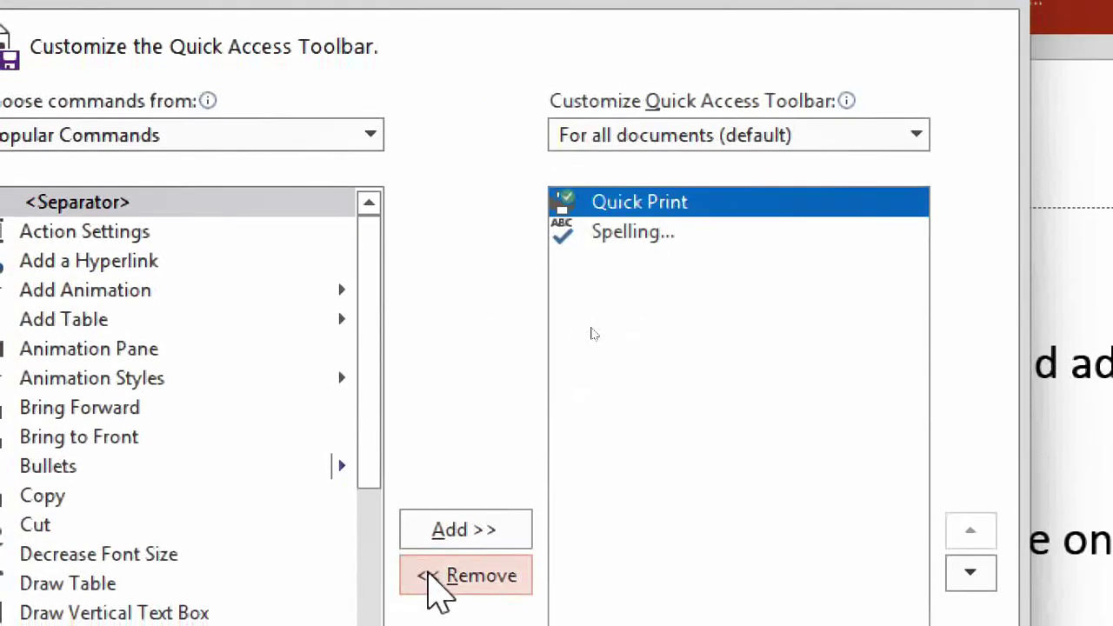
click(431, 593)
click(432, 582)
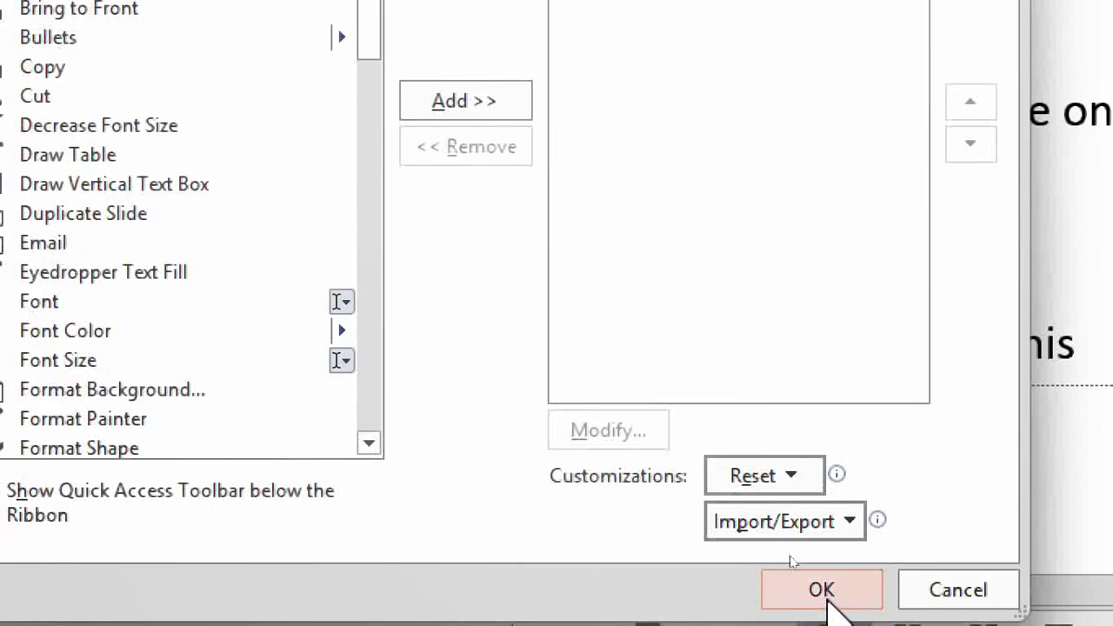
click(821, 619)
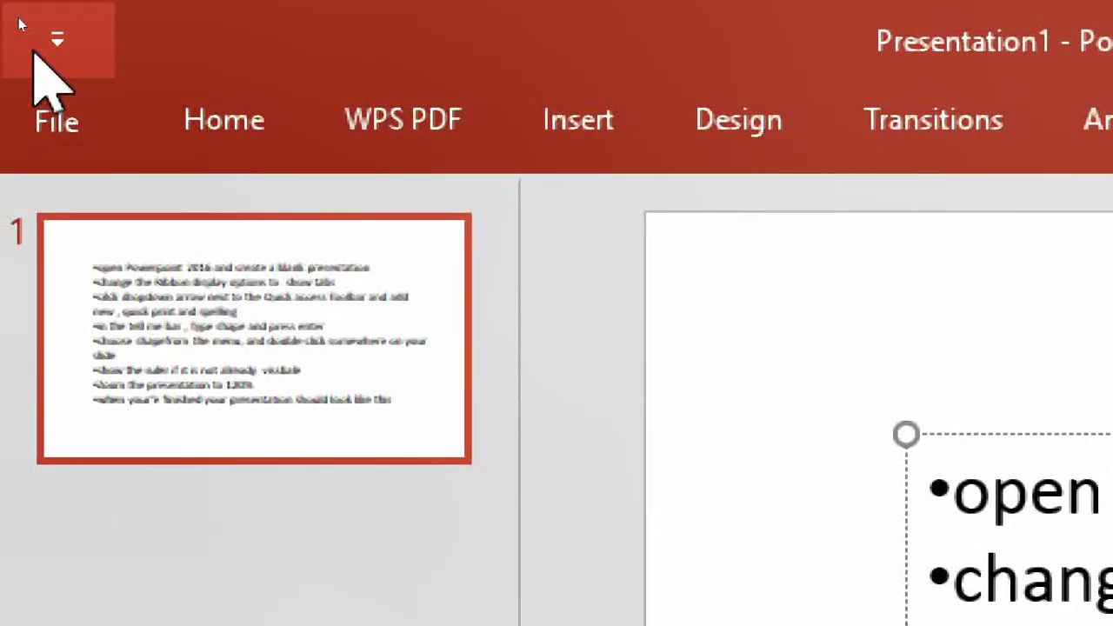
Add New, Quick Print and Spelling back to the Quick Access Toolbar.
click(34, 51)
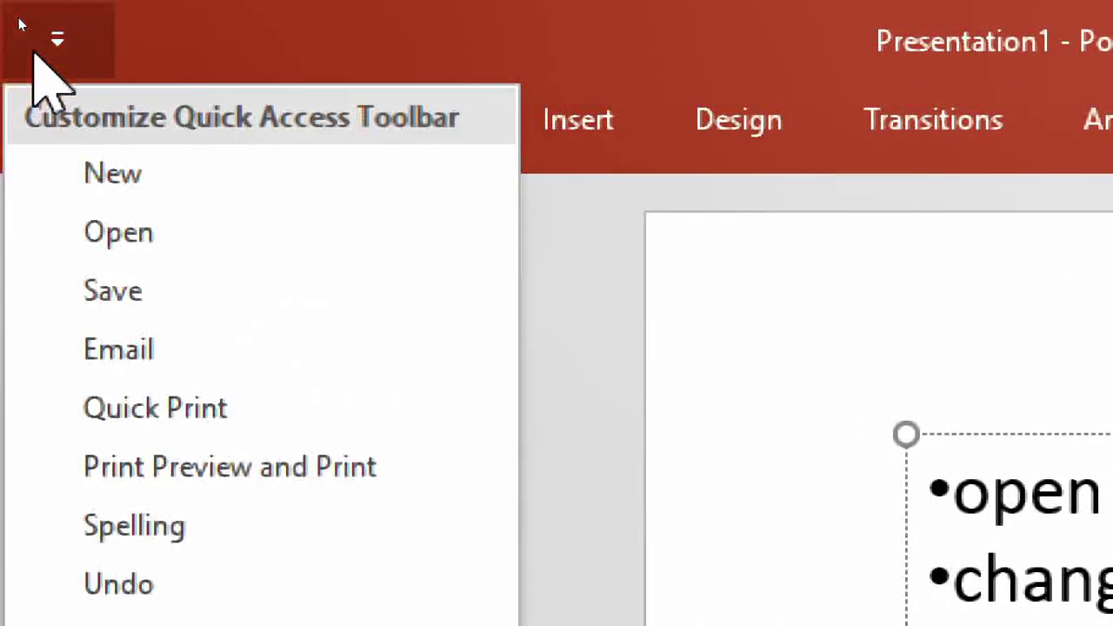
click(113, 174)
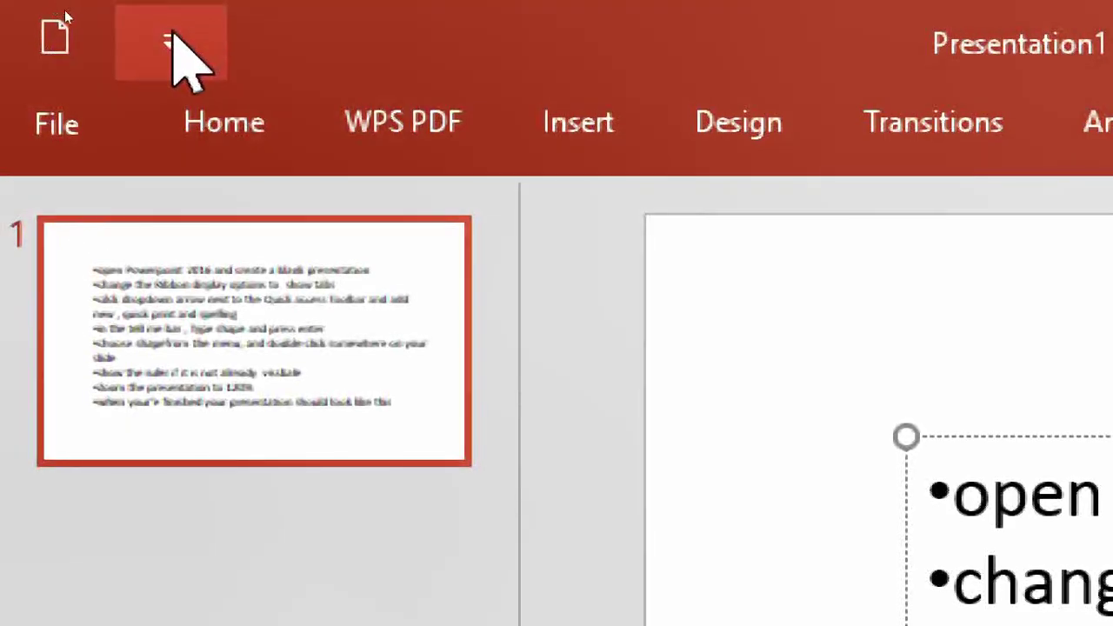
click(172, 39)
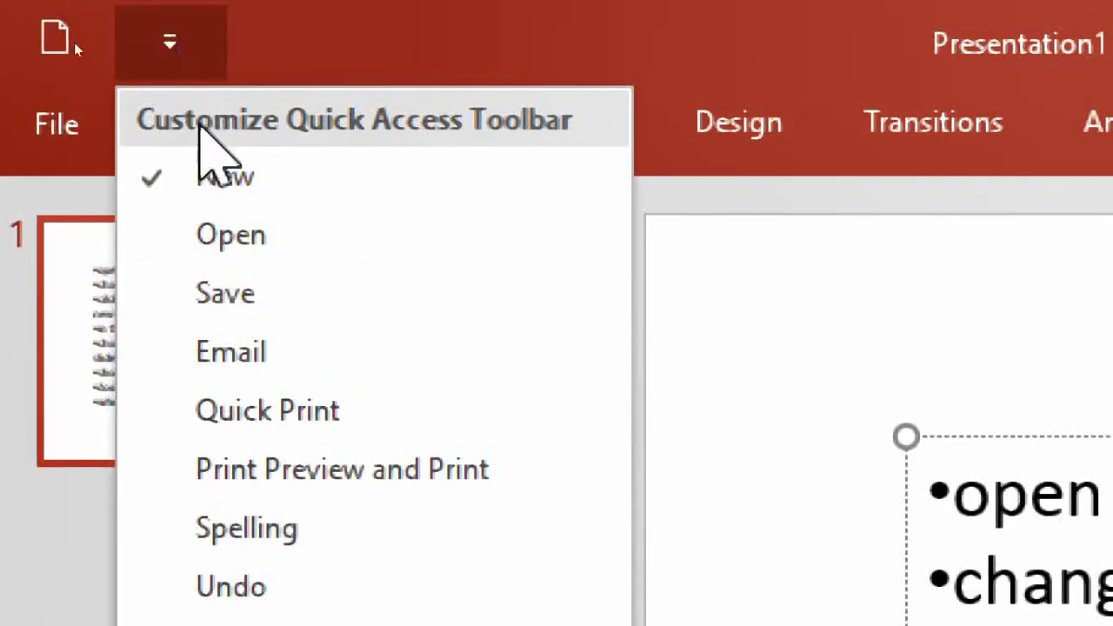
click(233, 407)
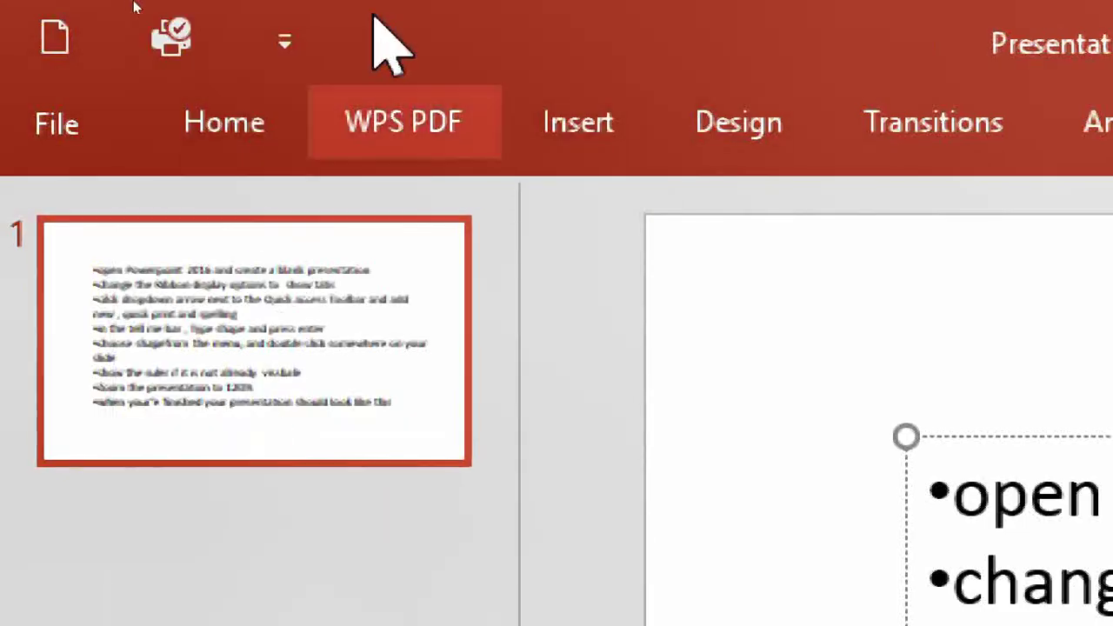
click(283, 39)
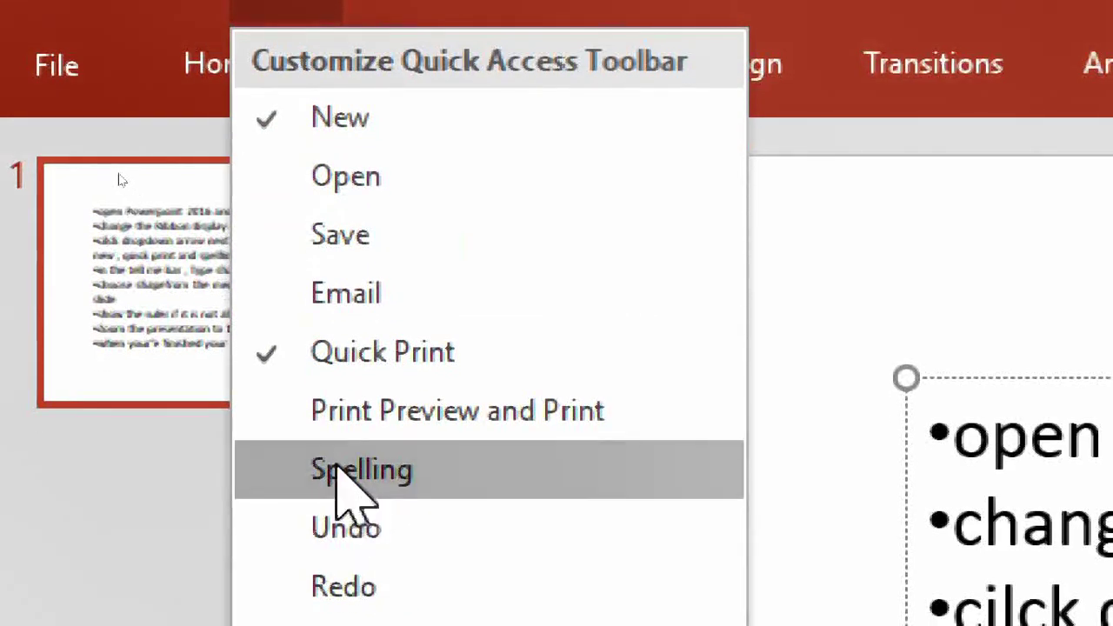
click(365, 470)
click(431, 49)
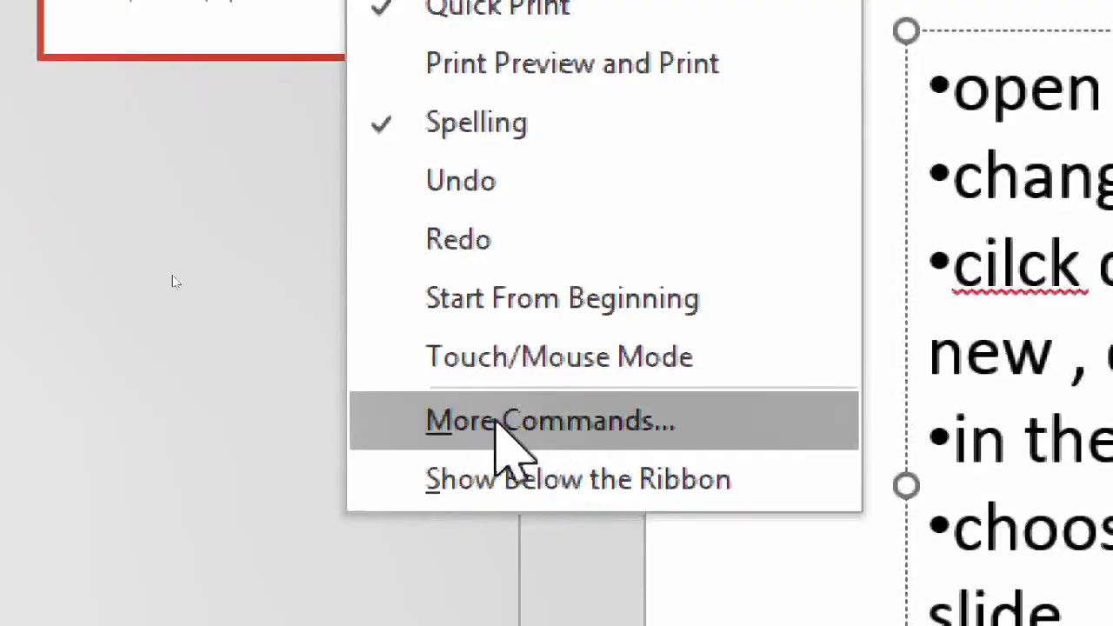
click(549, 423)
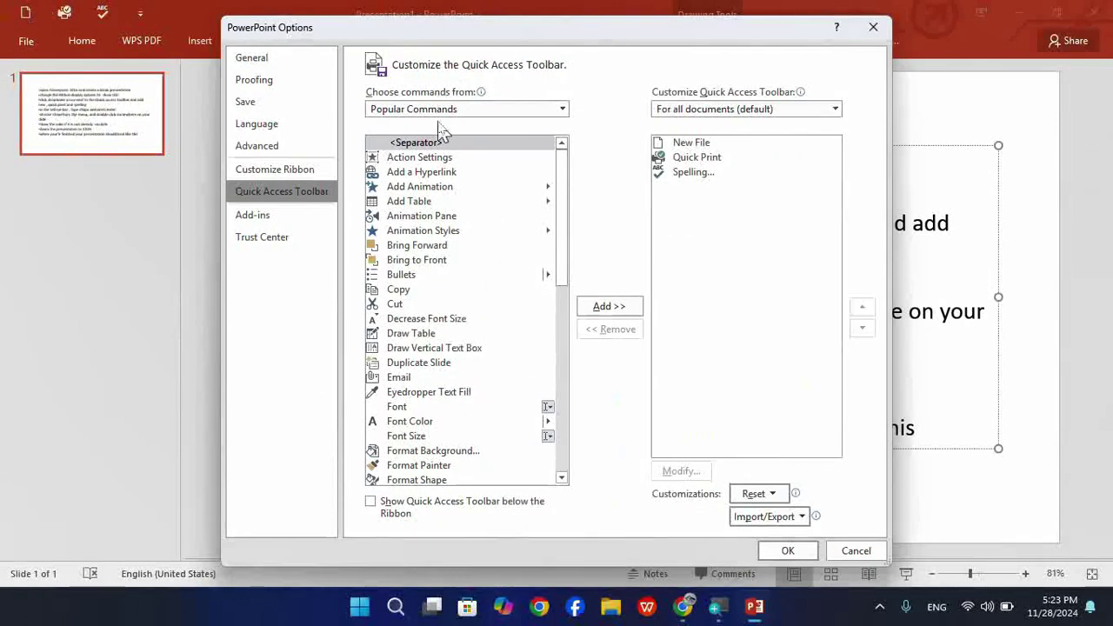
drag(427, 199, 430, 260)
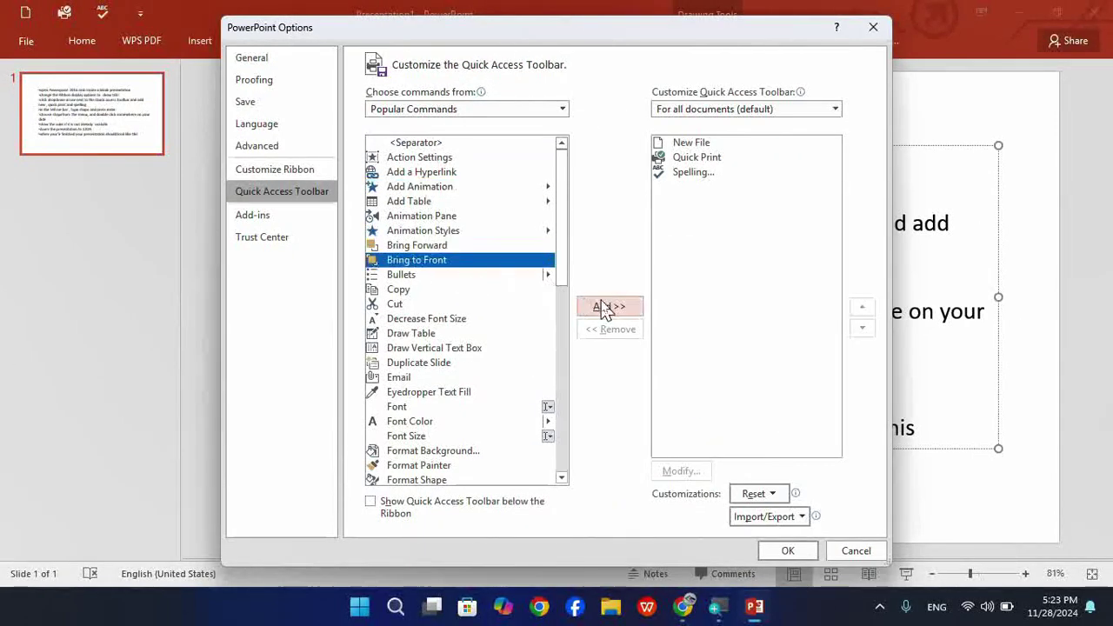
click(848, 551)
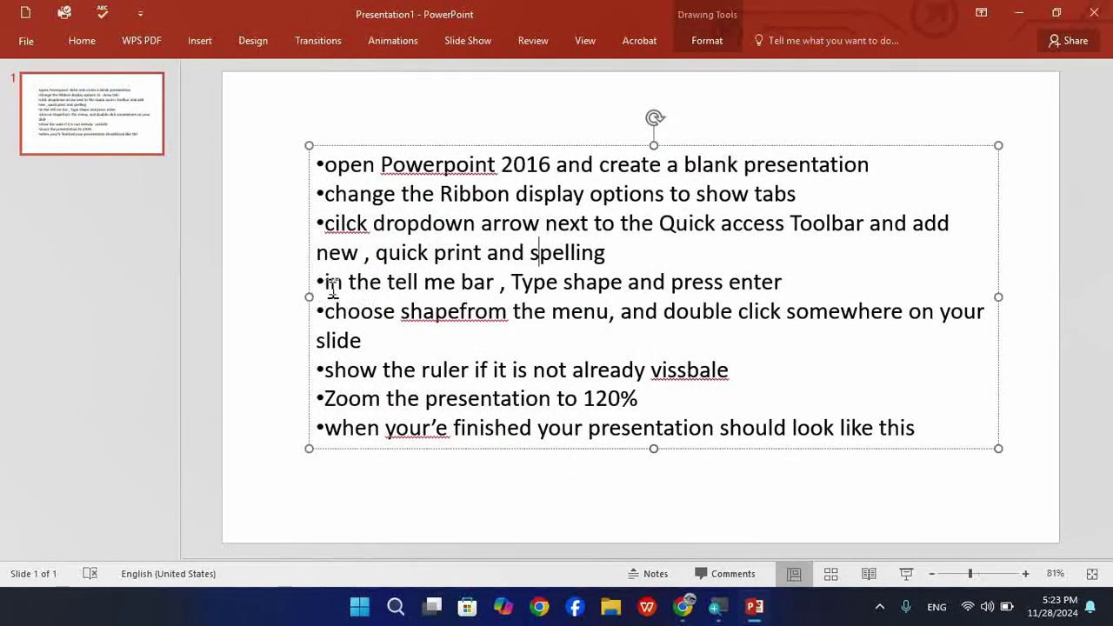
drag(331, 287, 487, 285)
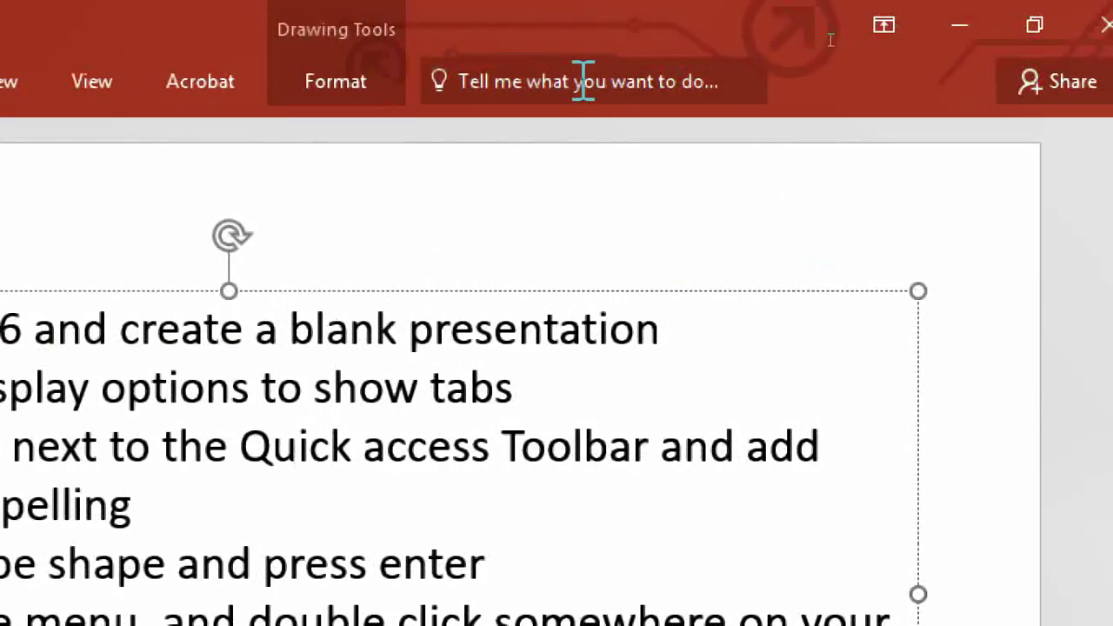
Try a 'shapes' search in Tell Me, then add a new second slide from Home.
click(637, 81)
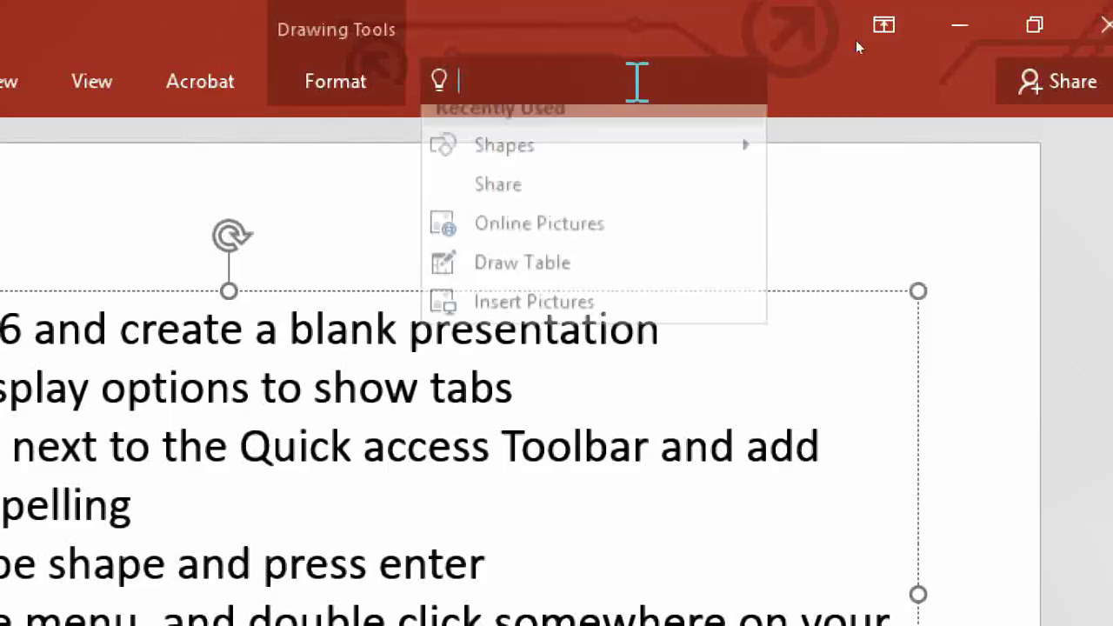
text(sha)
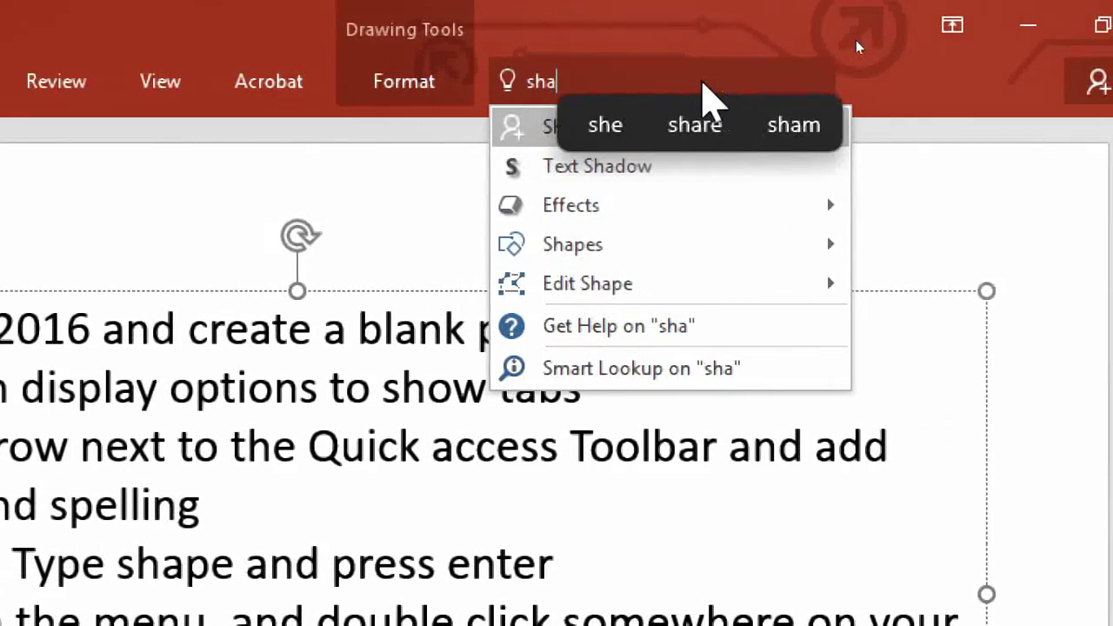
text(pes)
key(Return)
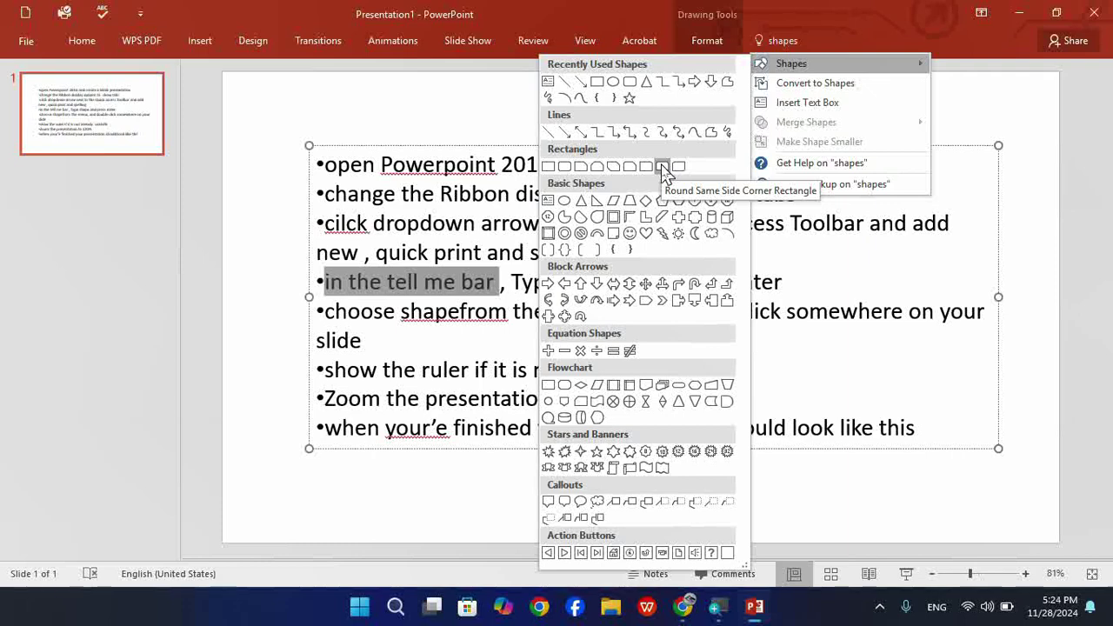
key(Escape)
key(Escape)
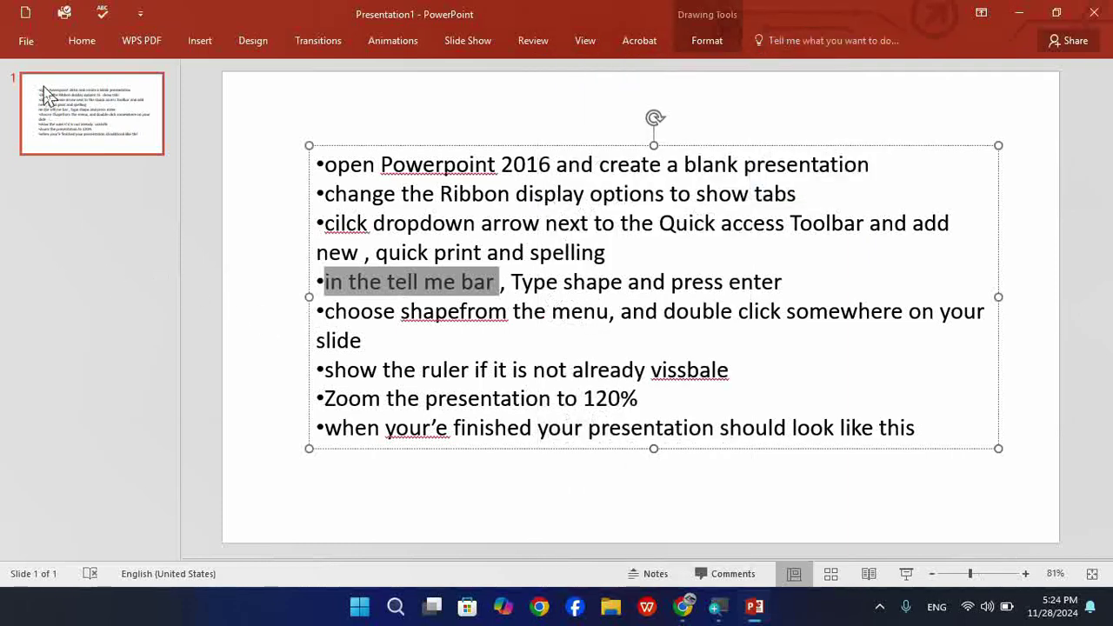
click(83, 41)
click(90, 79)
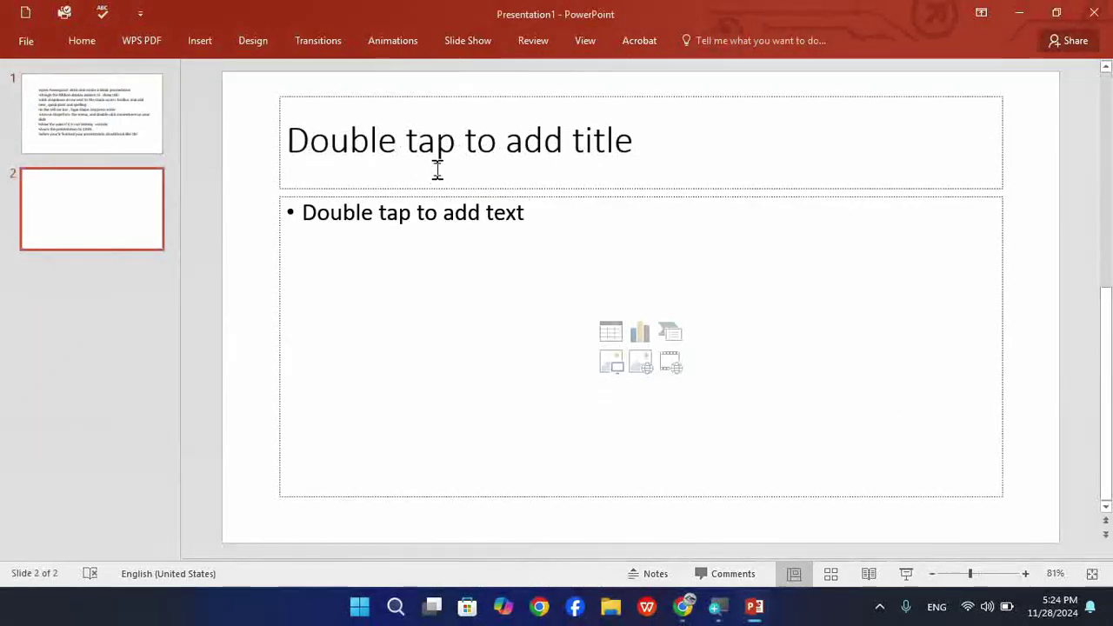
Search 'shapes' in the Tell Me box and pick Smiley Face from Basic Shapes.
click(396, 261)
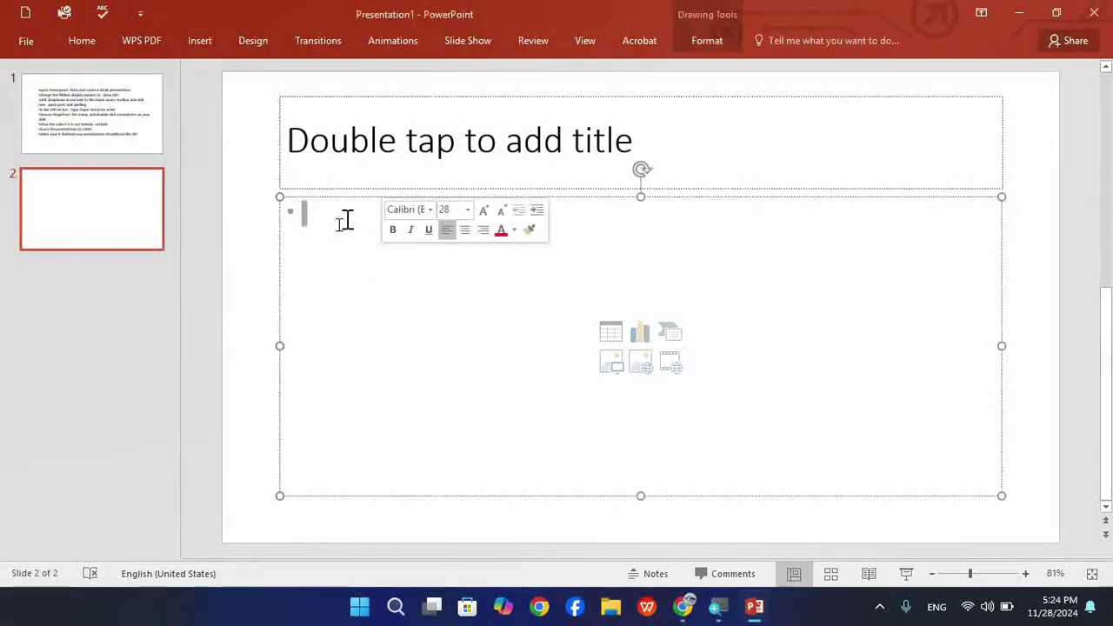
click(790, 44)
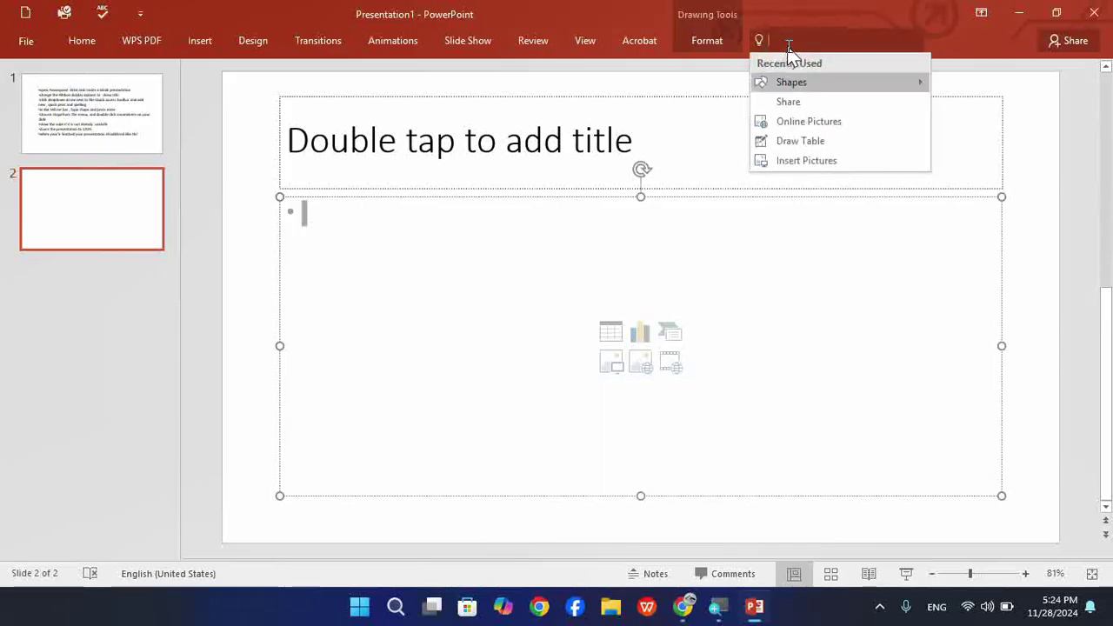
text(sha)
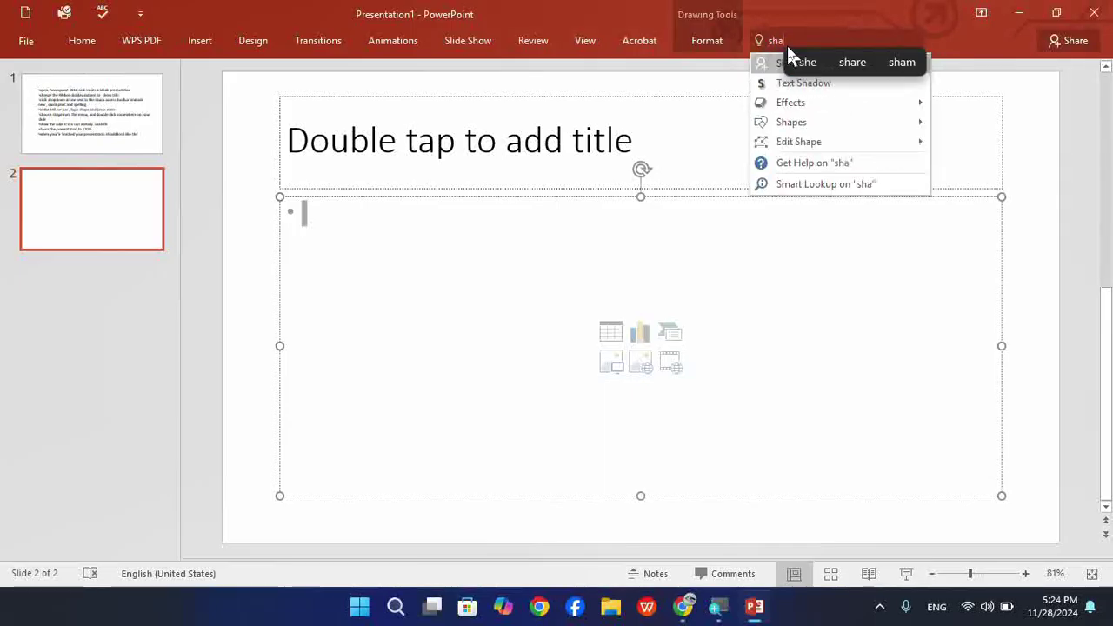
text(ps)
key(Escape)
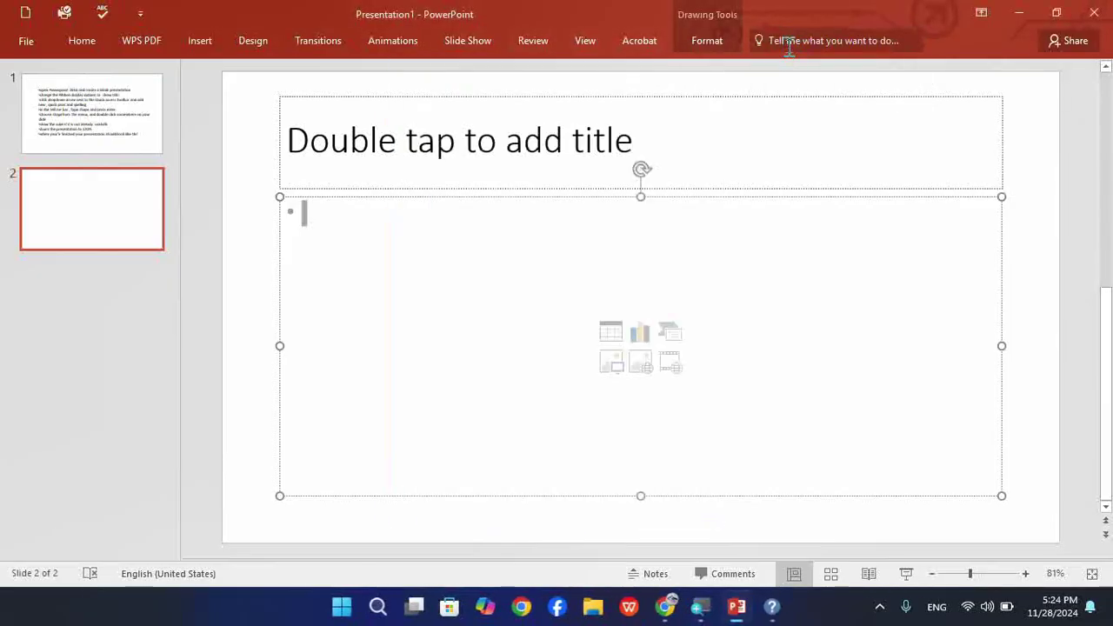
click(788, 45)
text(s)
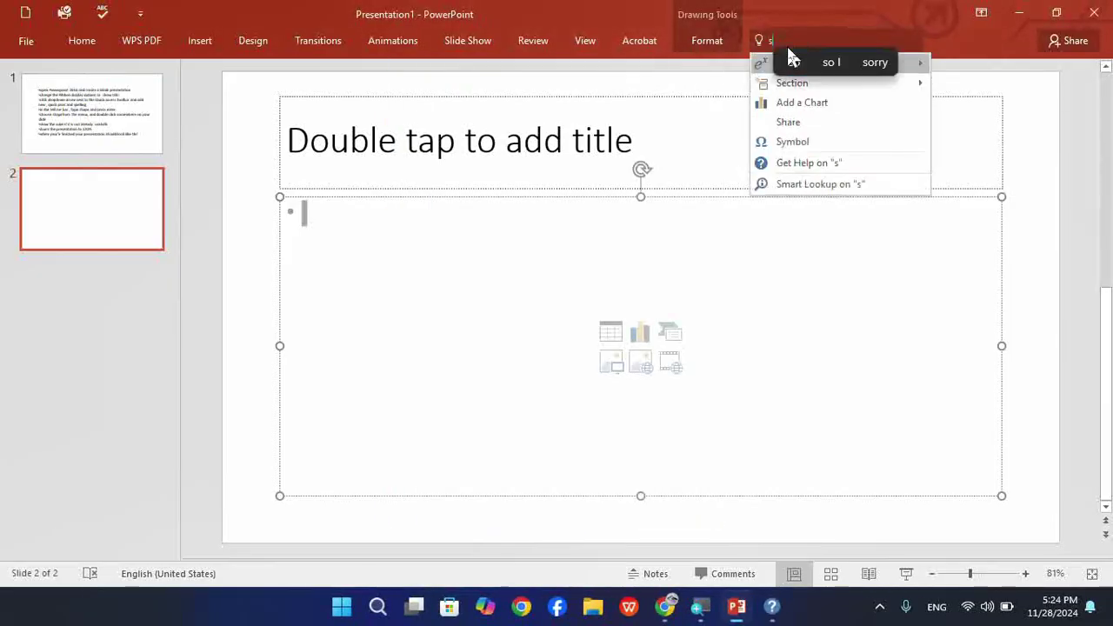
text(ha)
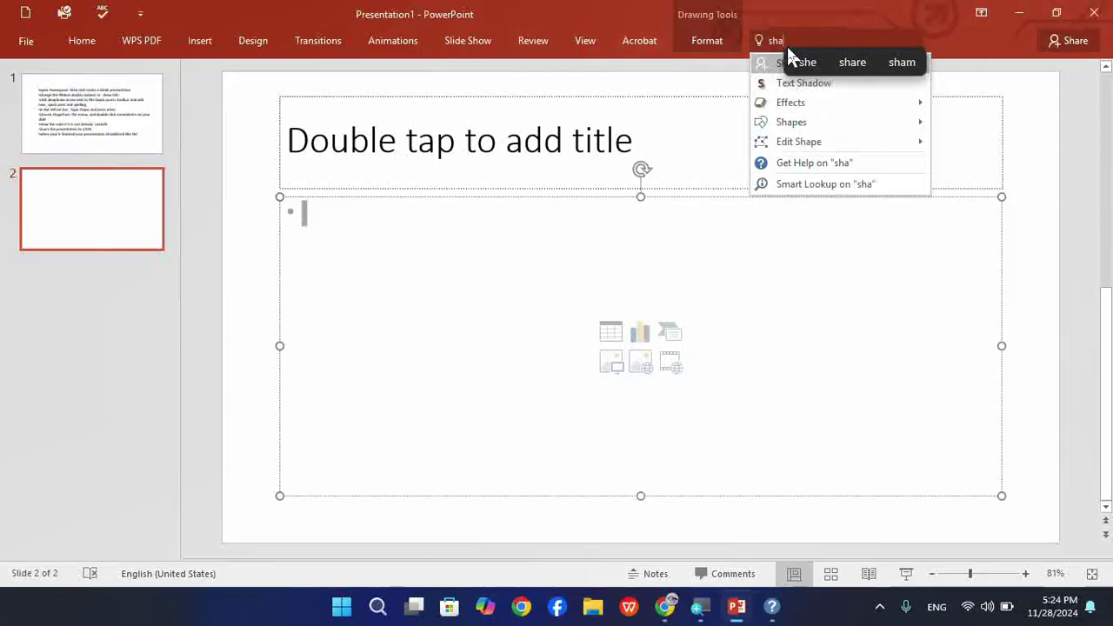
text(pes)
mouse_move(789, 57)
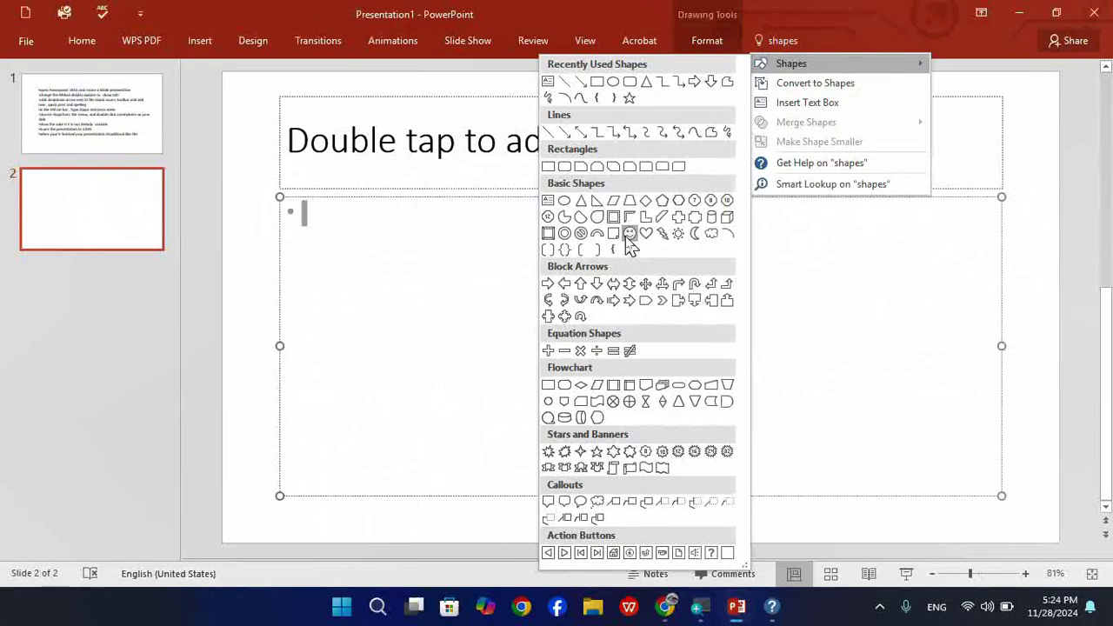
click(628, 240)
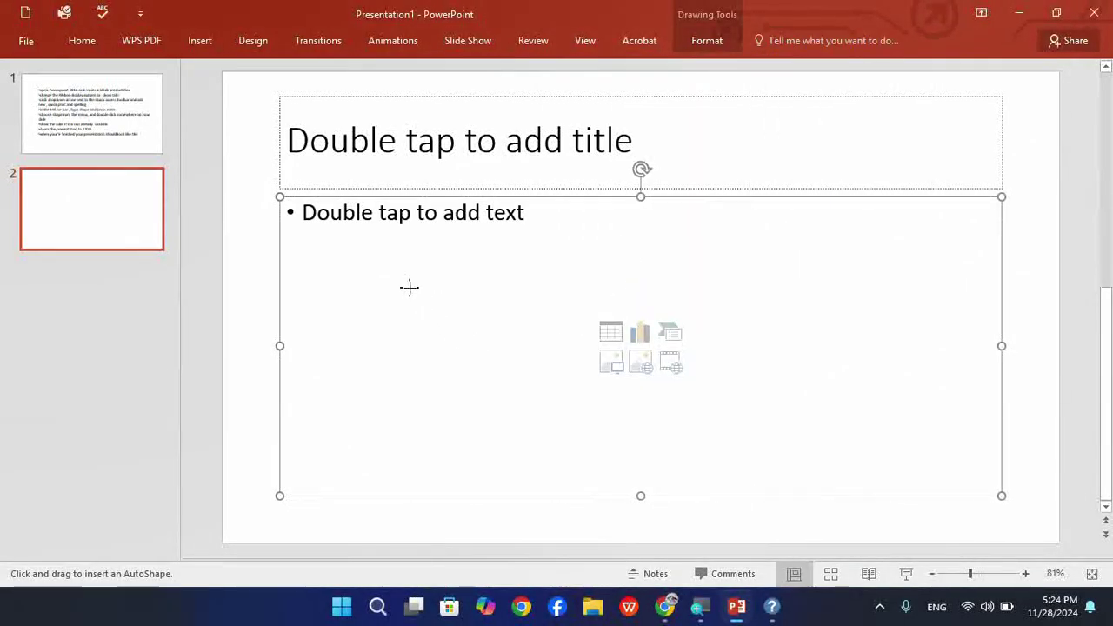
Place the smiley face on slide 2, nudge it right, and return to slide 1.
click(380, 261)
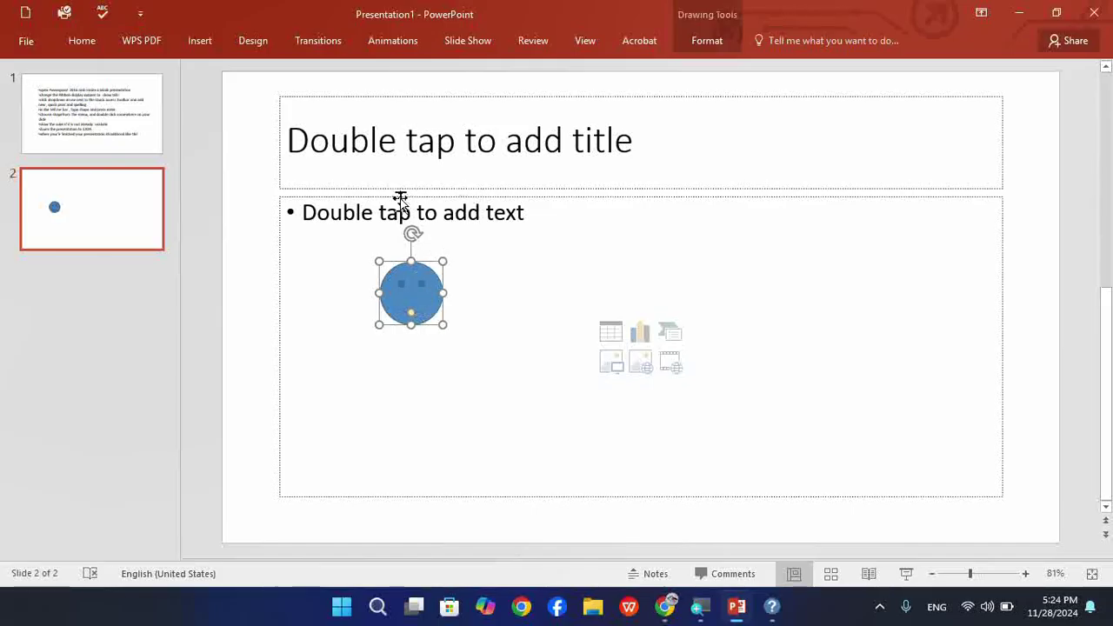
drag(413, 287, 436, 292)
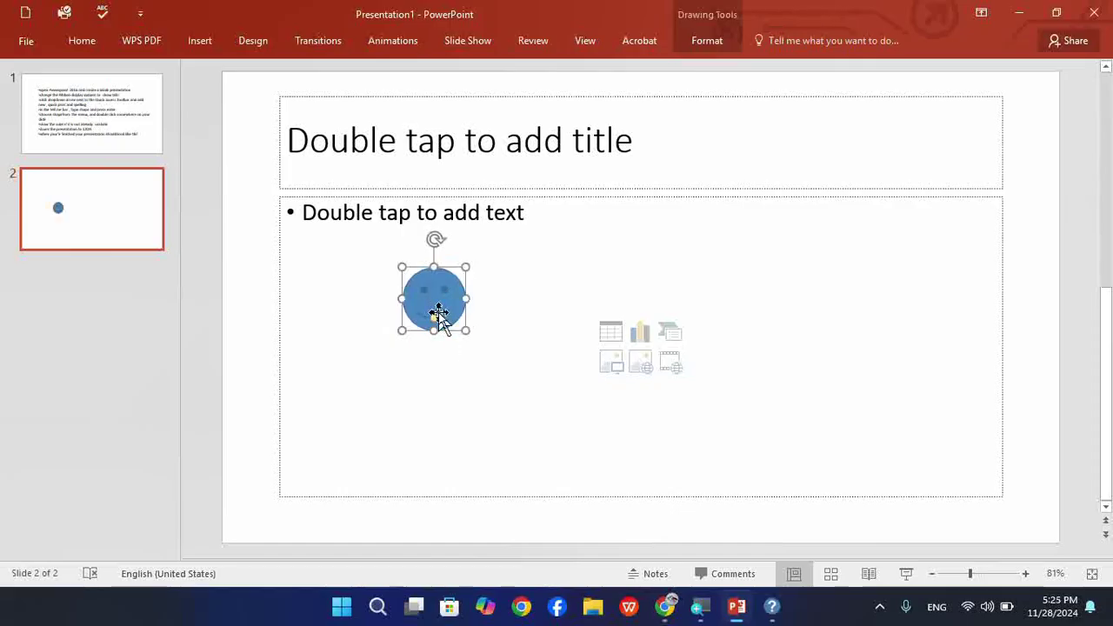
click(110, 130)
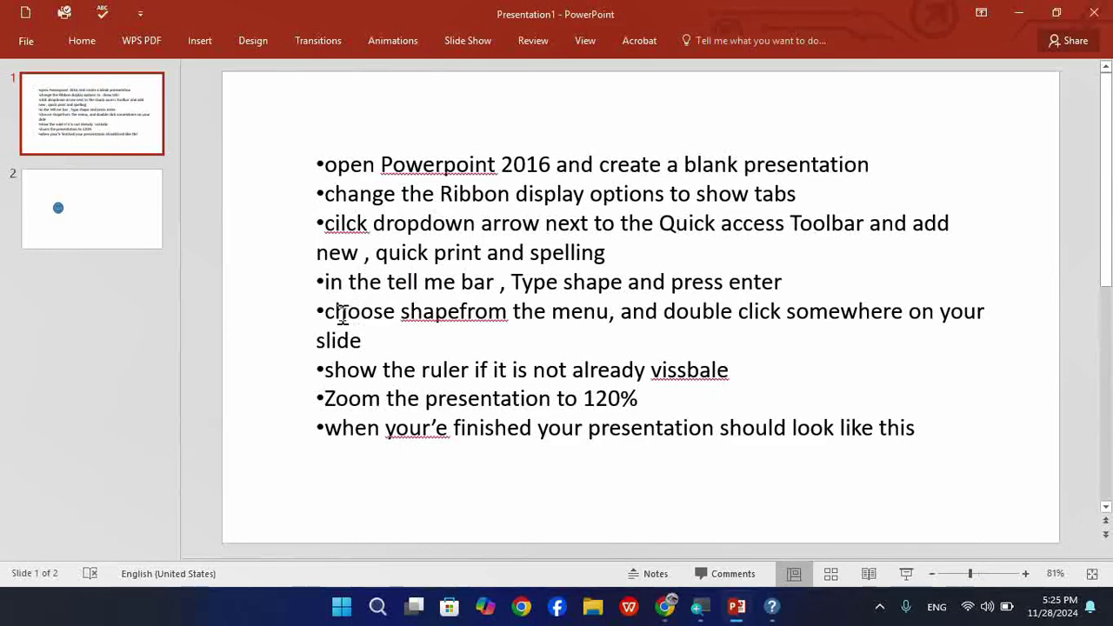
drag(341, 314, 456, 322)
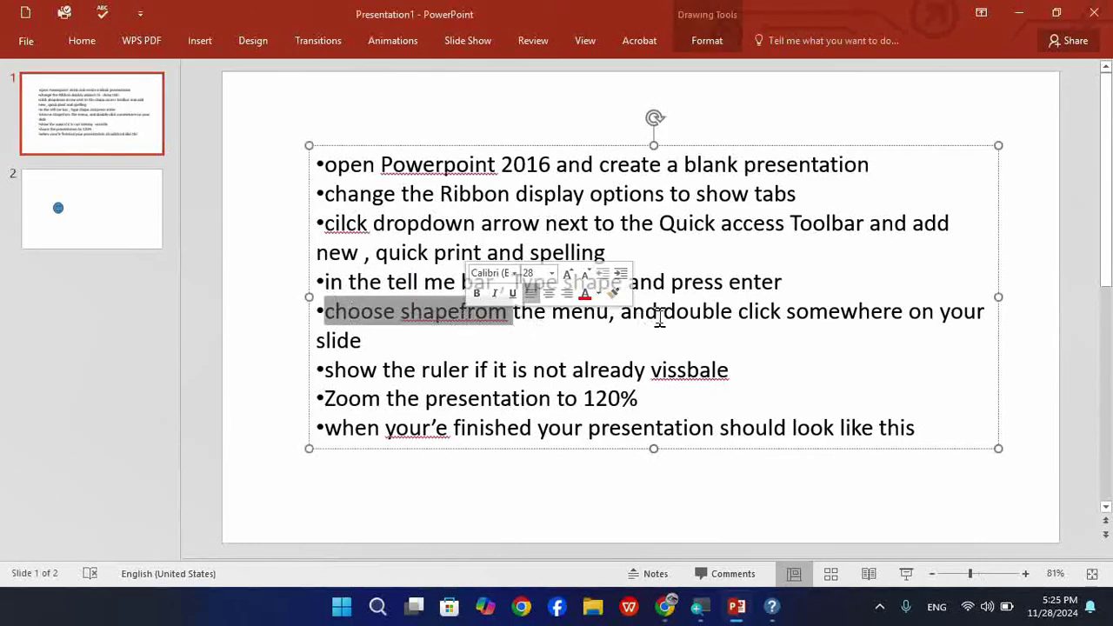
drag(657, 320, 827, 318)
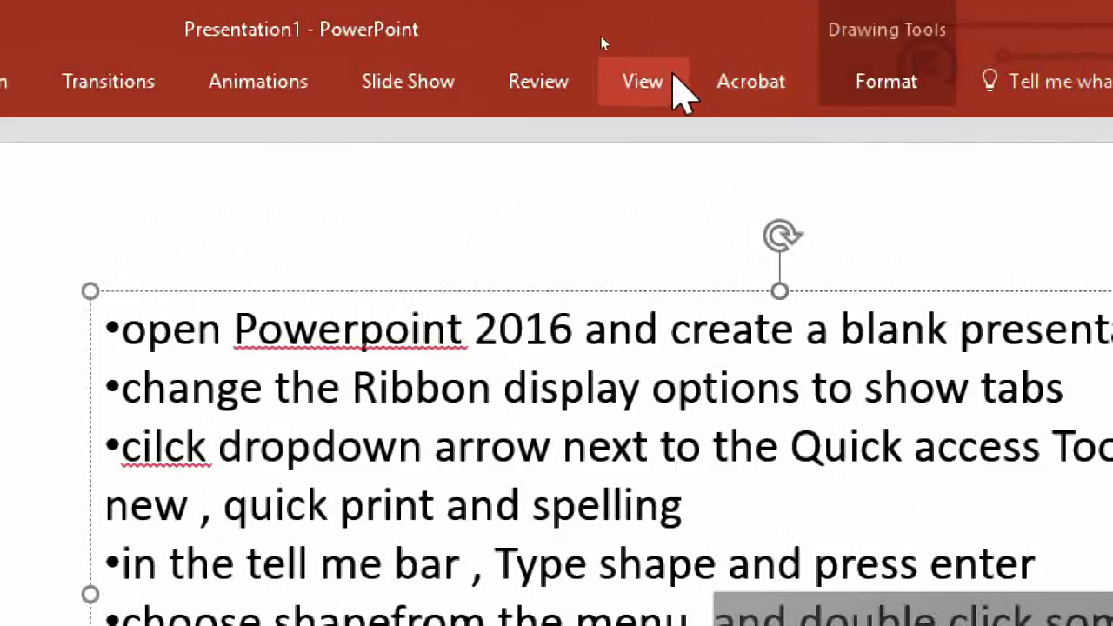
click(665, 82)
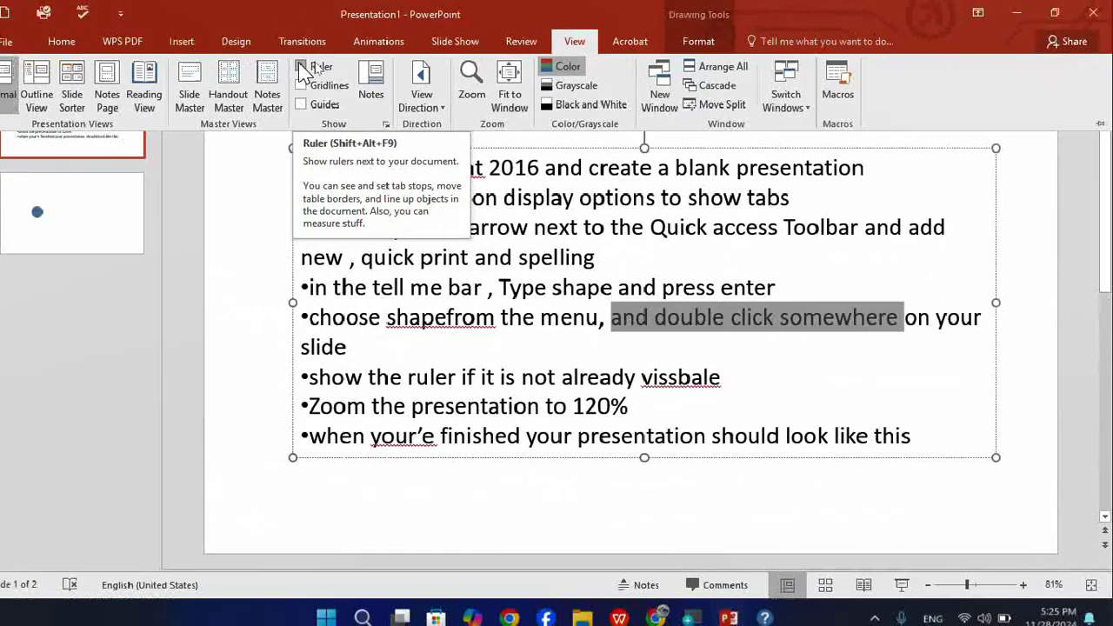
click(151, 130)
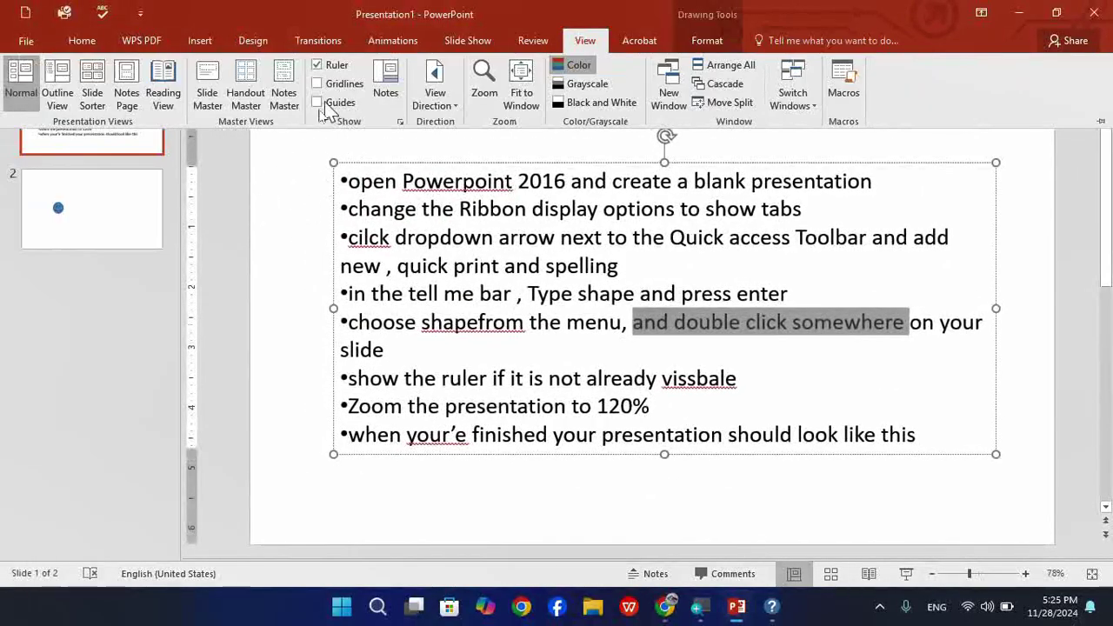
click(260, 198)
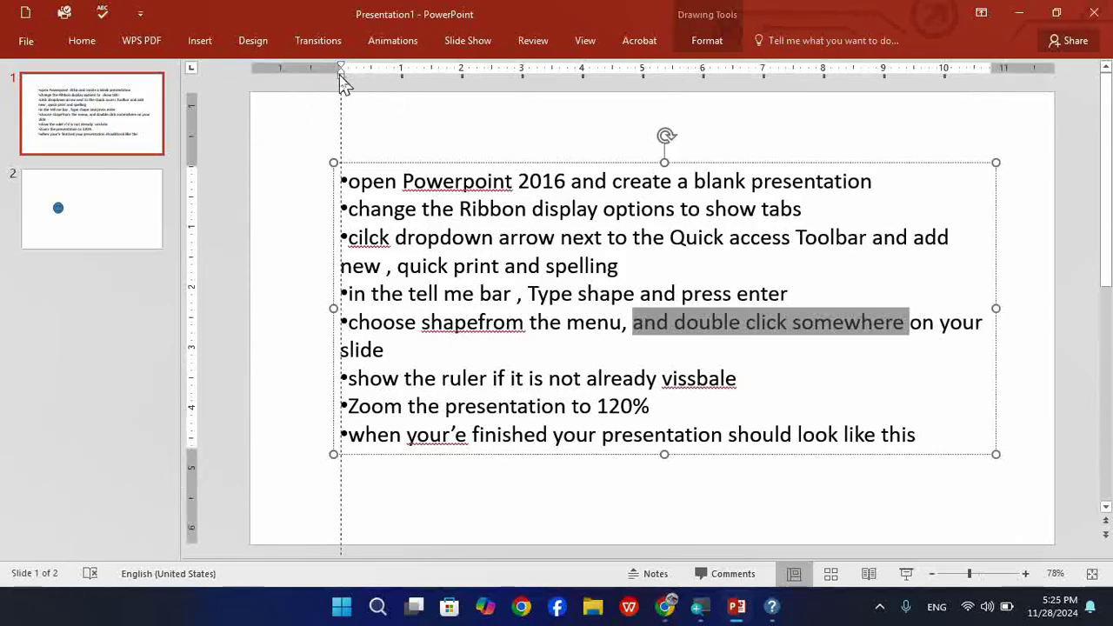
mouse_move(340, 75)
mouse_down()
mouse_move(424, 74)
mouse_move(344, 97)
mouse_up()
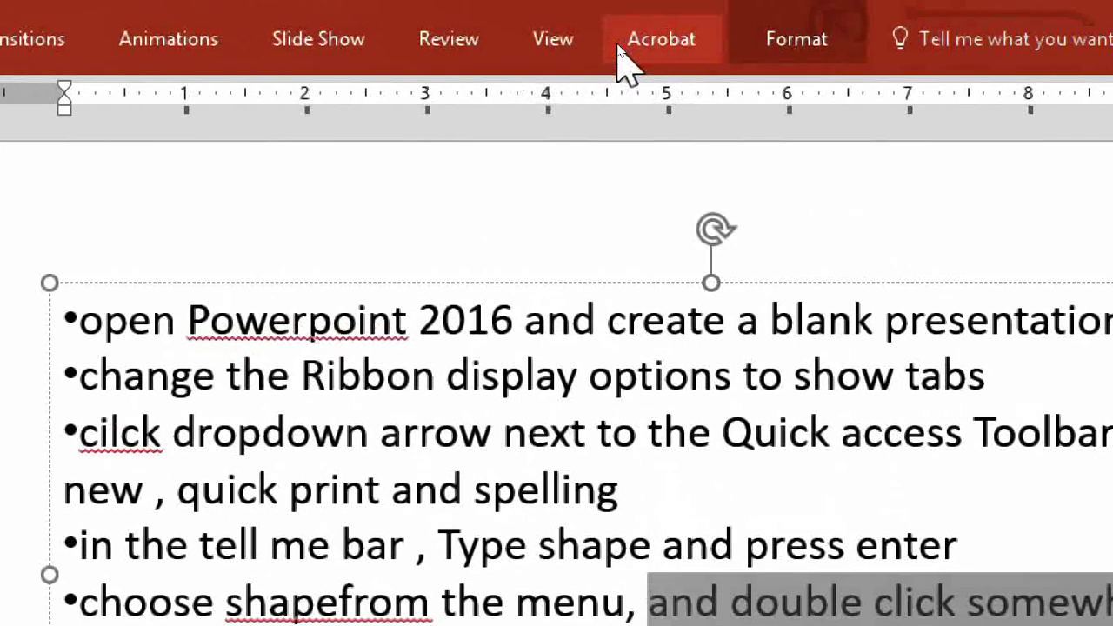
click(556, 54)
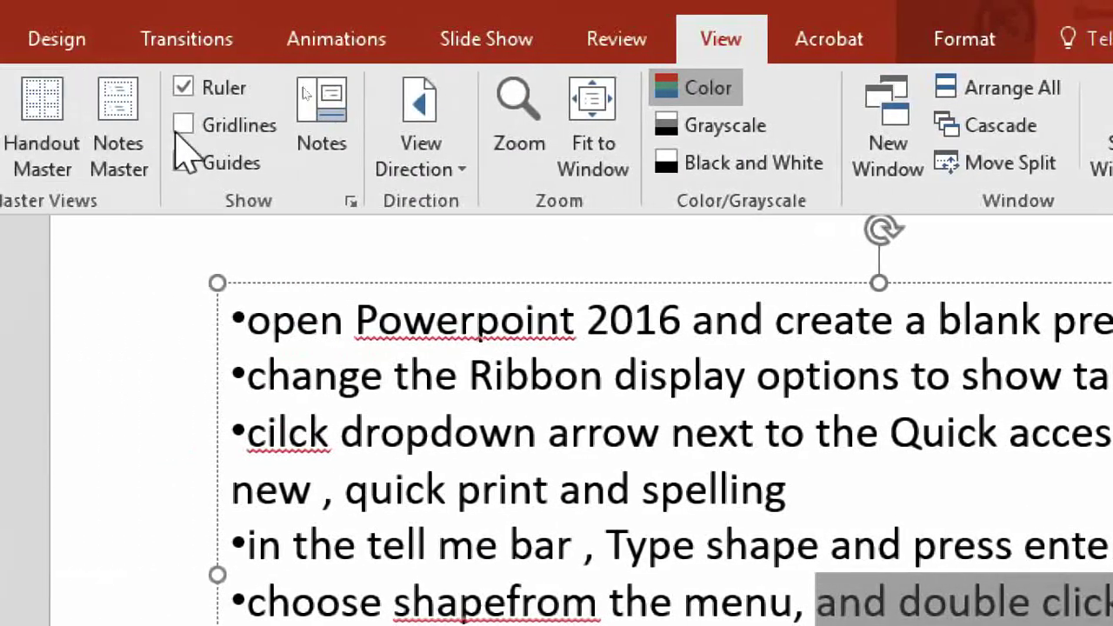
click(183, 87)
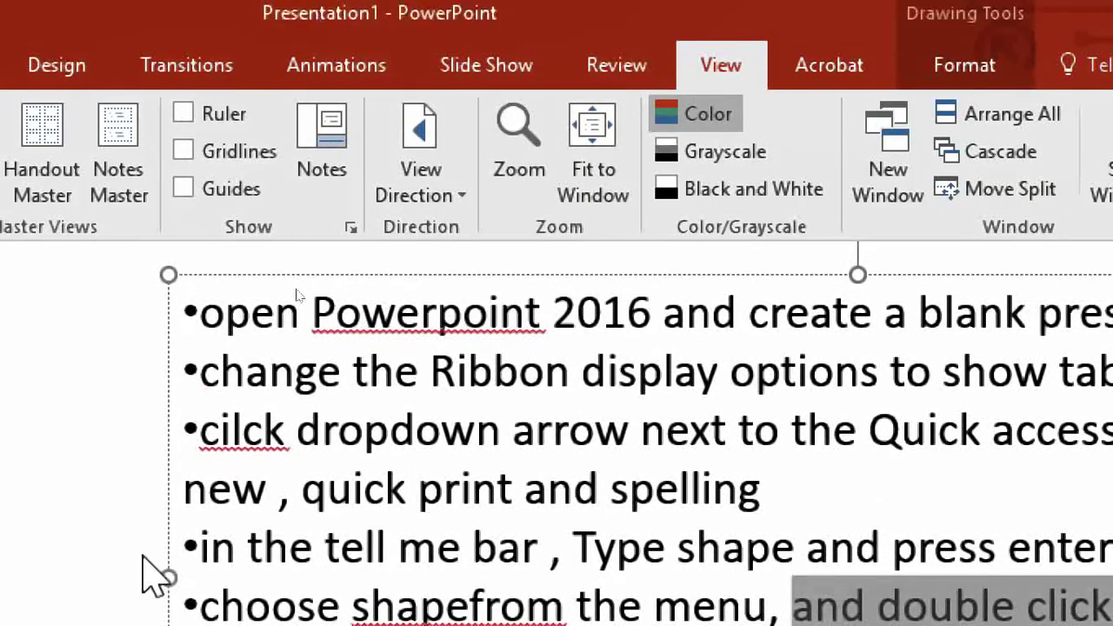
key(Escape)
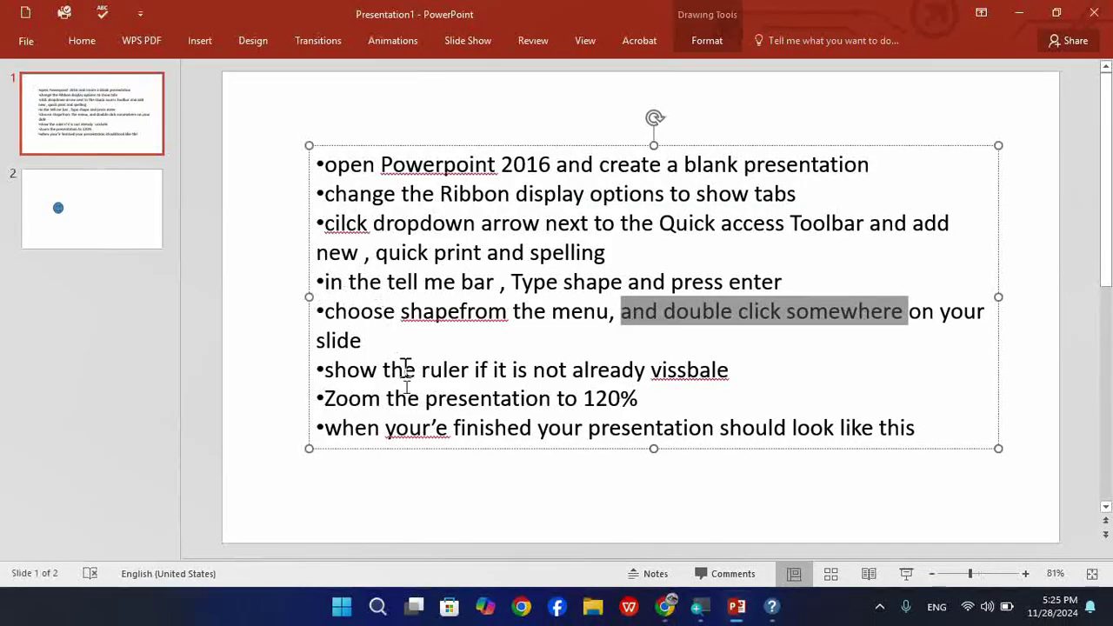
Set the slide zoom to 120% in the Zoom dialog.
click(368, 397)
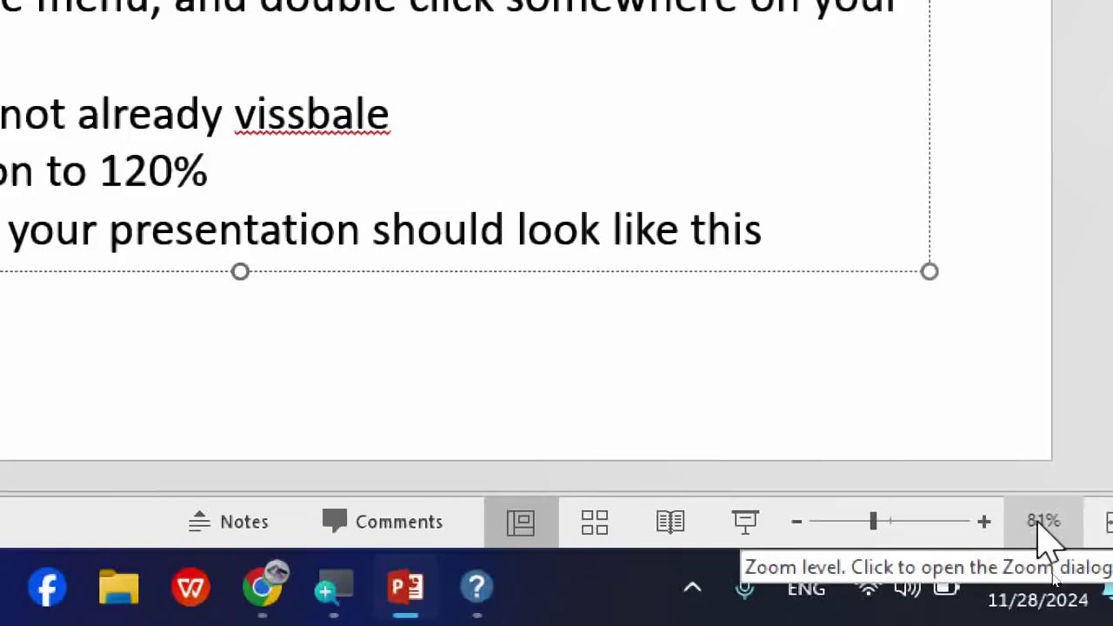
click(1043, 522)
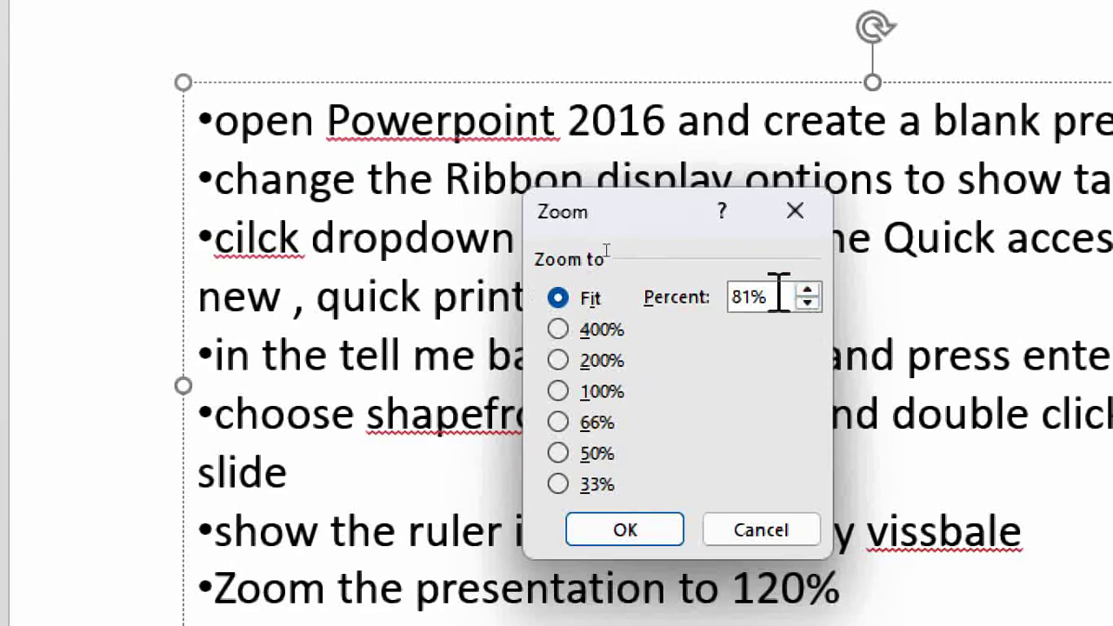
drag(770, 295, 713, 295)
key(BackSpace)
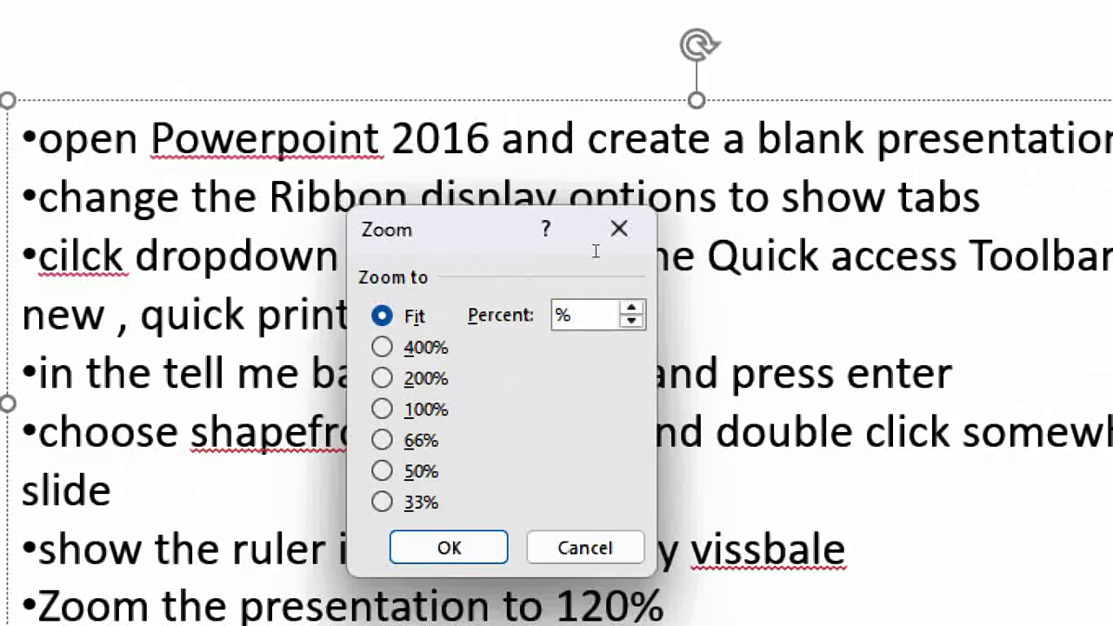
text(120)
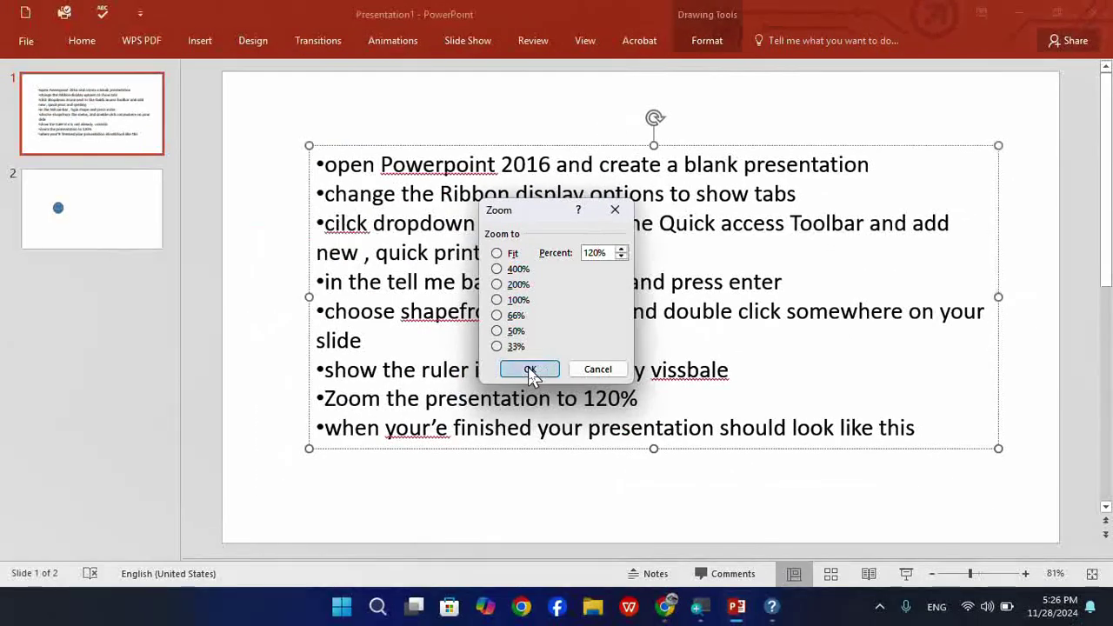
click(420, 535)
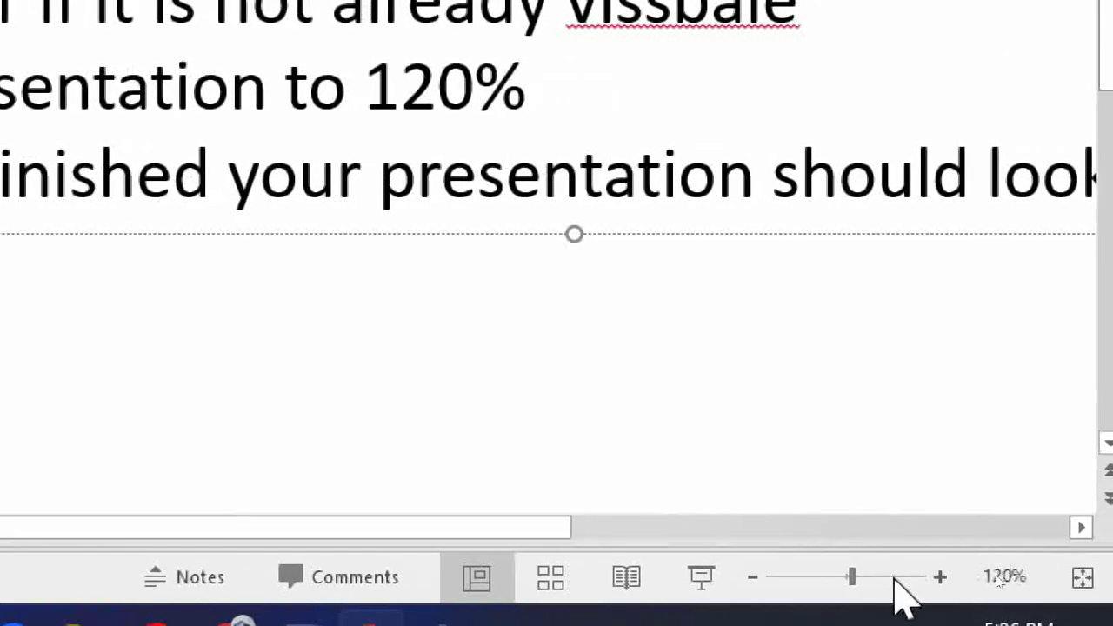
Add the missing space between 'shape' and 'from' in the fifth bullet.
mouse_move(852, 577)
mouse_down()
mouse_move(907, 578)
mouse_move(772, 578)
mouse_move(845, 578)
mouse_up()
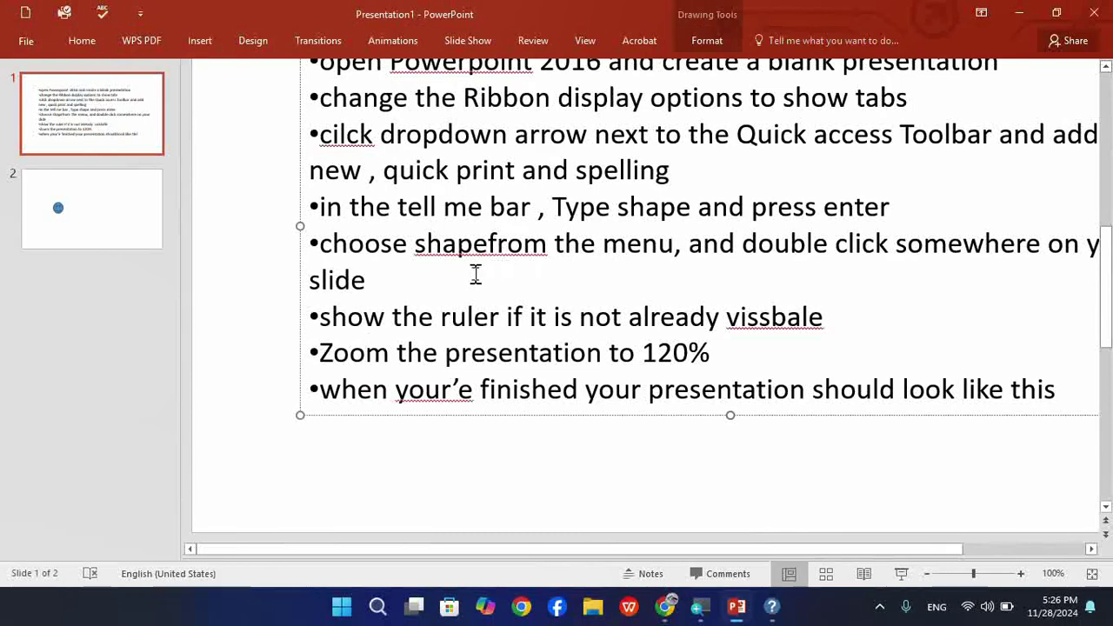
click(554, 248)
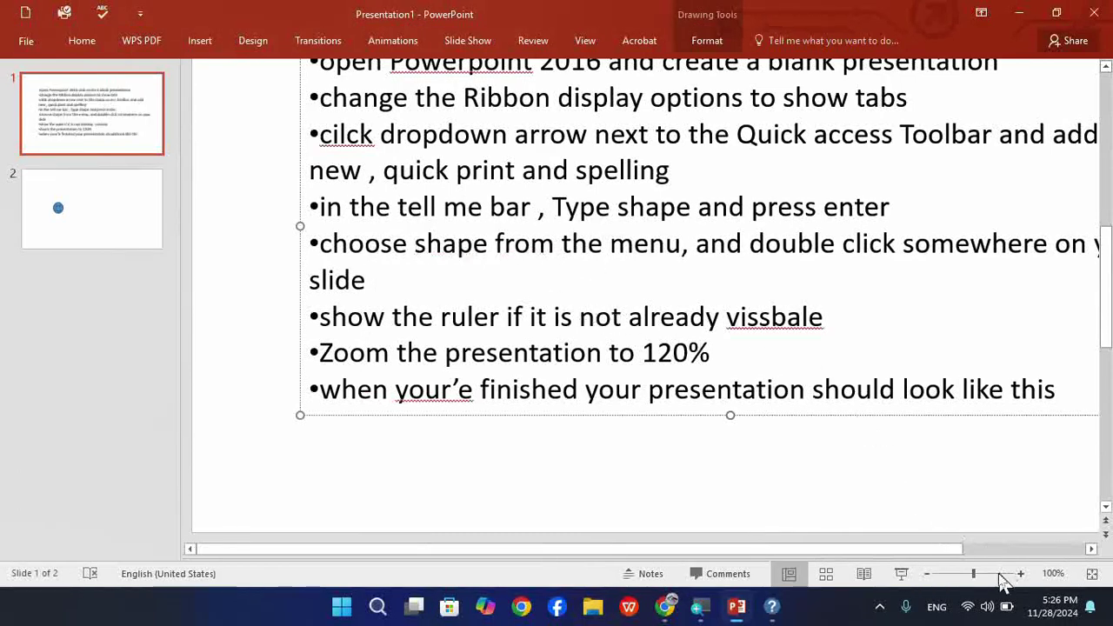
drag(975, 584, 970, 584)
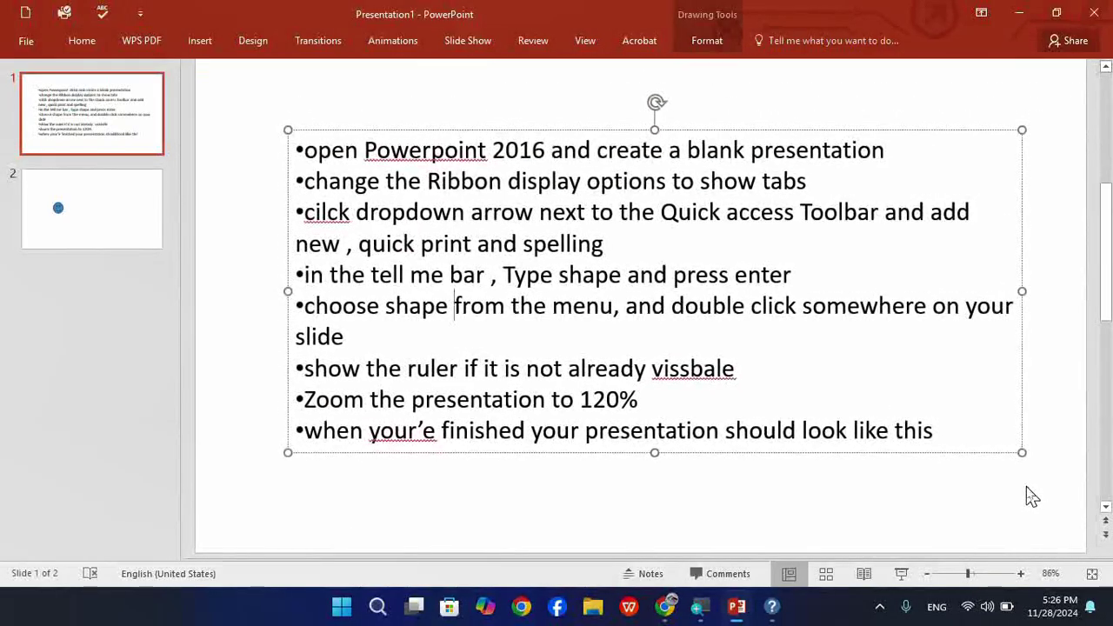
Correct "your'e" to "you're" in the last instruction bullet.
click(1012, 501)
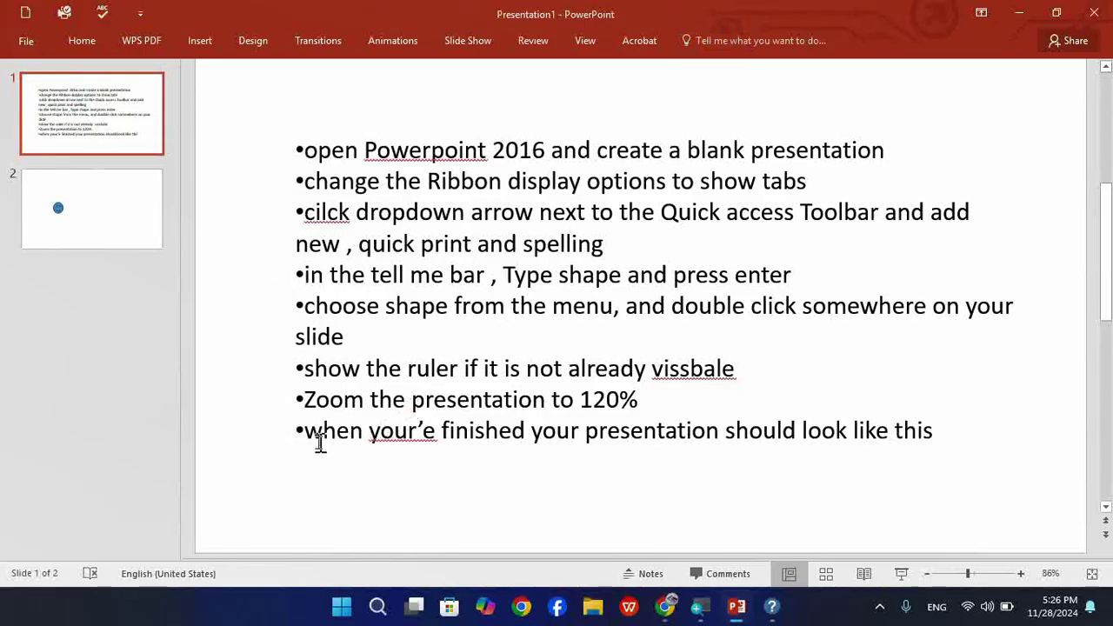
drag(313, 439, 398, 434)
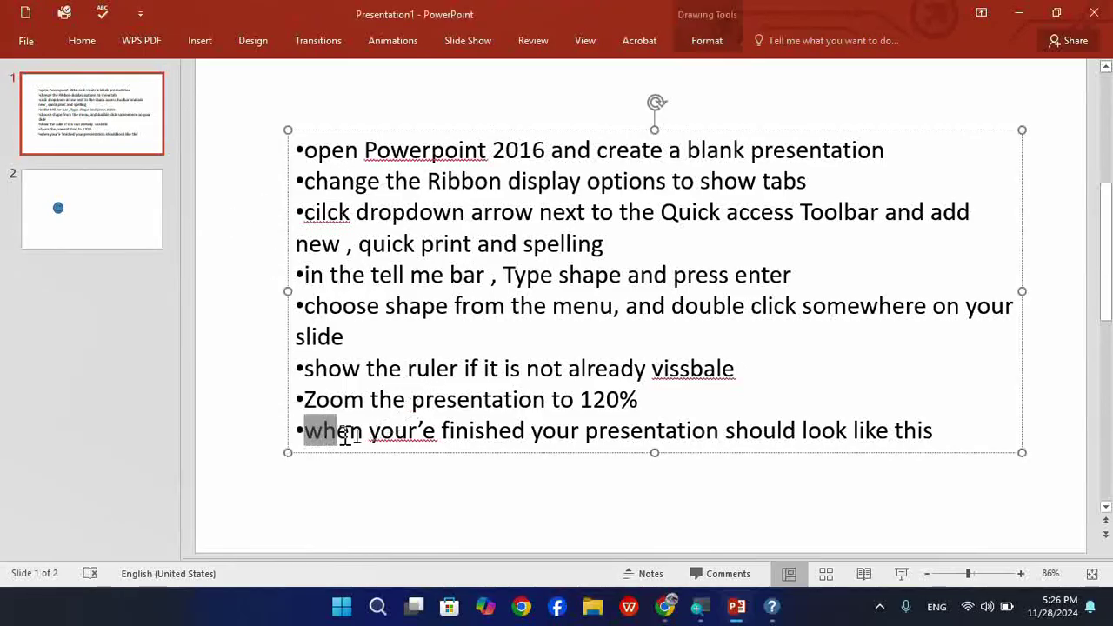
right_click(407, 437)
click(445, 447)
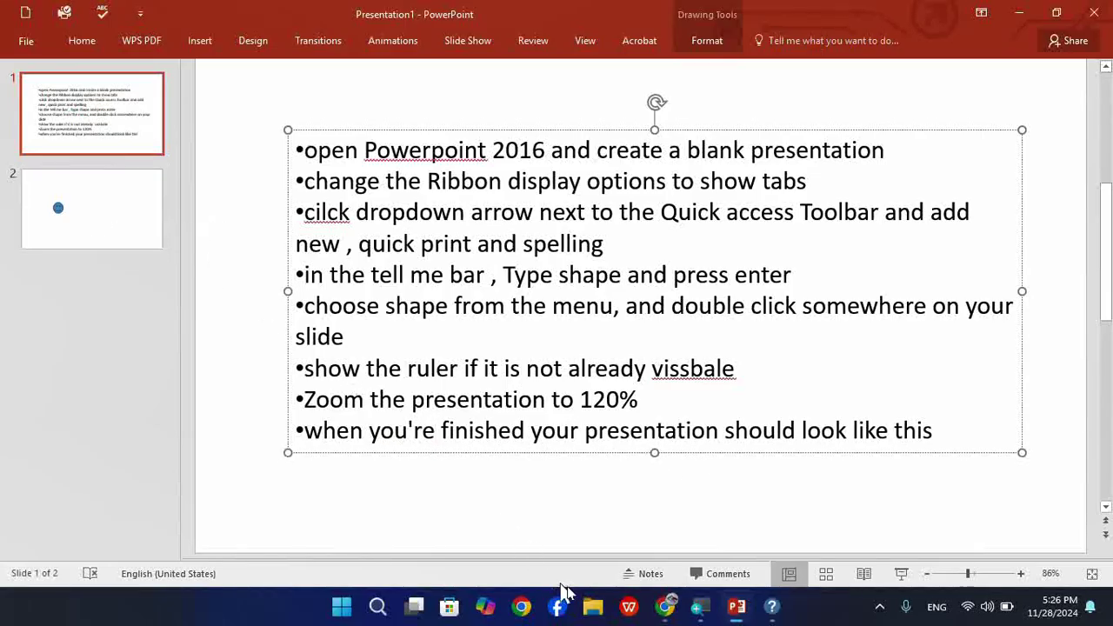
Check the Canva design in the browser, then return to the PowerPoint presentation.
click(664, 606)
click(887, 393)
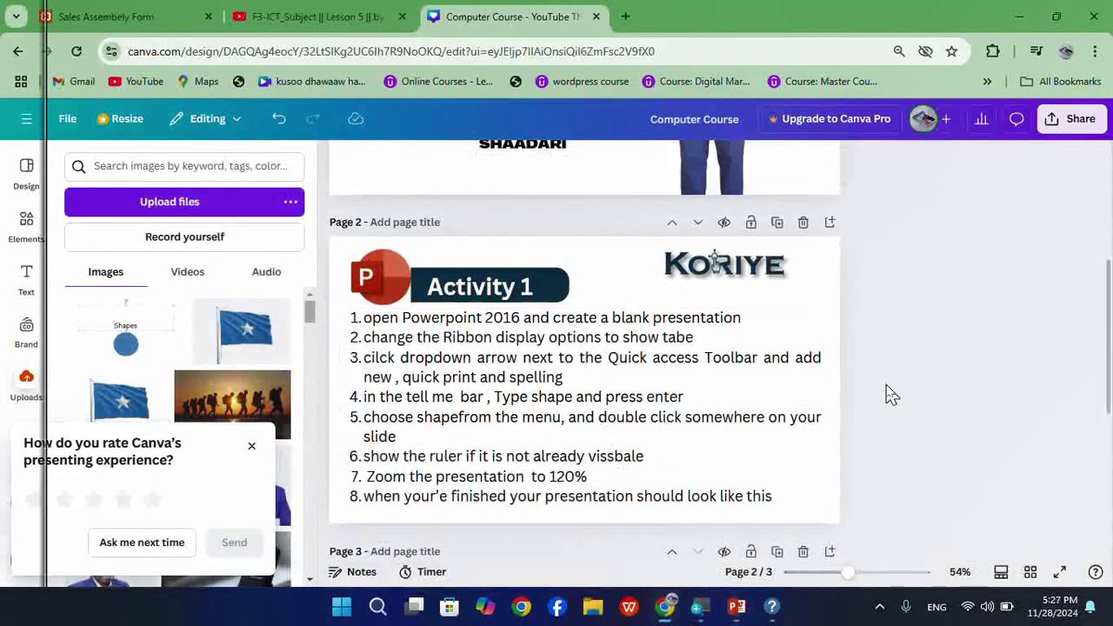
scroll(827, 455, down, 4)
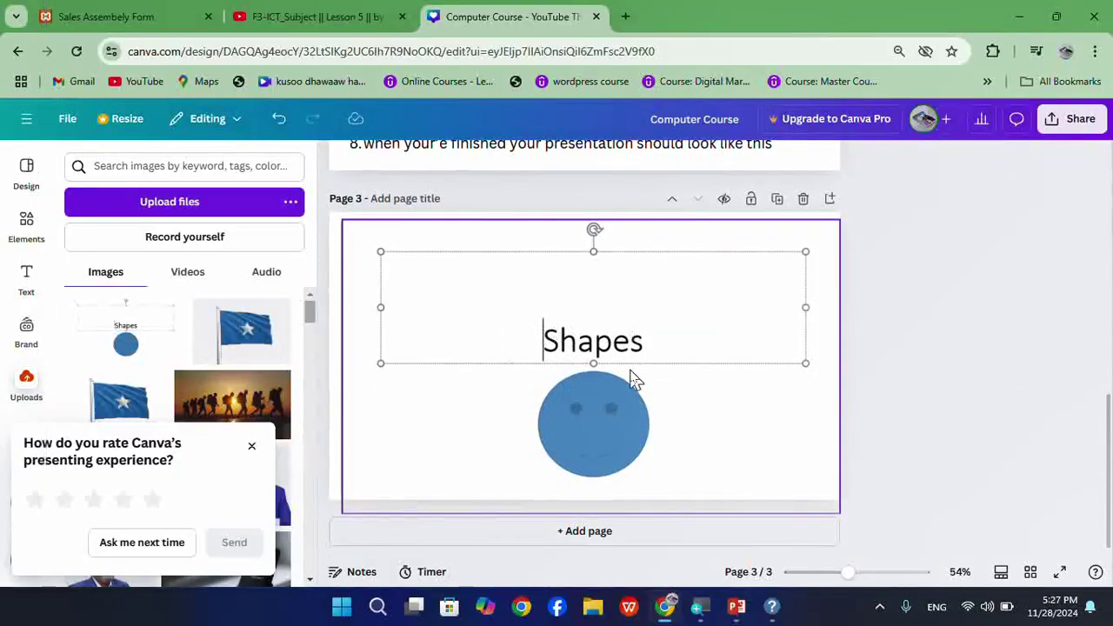
click(732, 608)
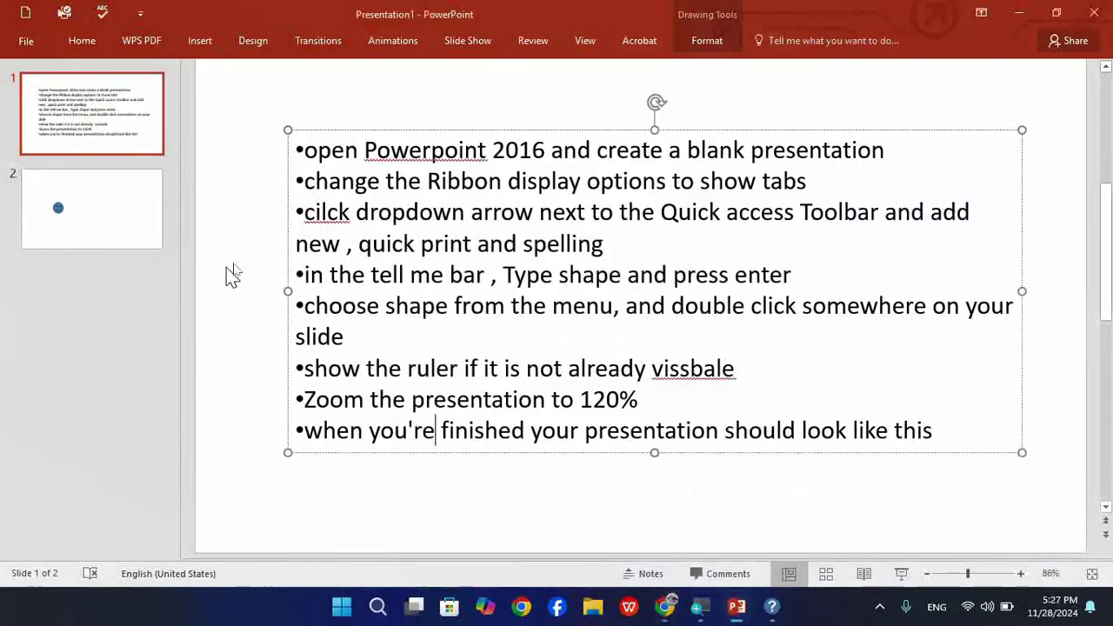
On slide 2, delete the empty body text placeholder.
click(94, 228)
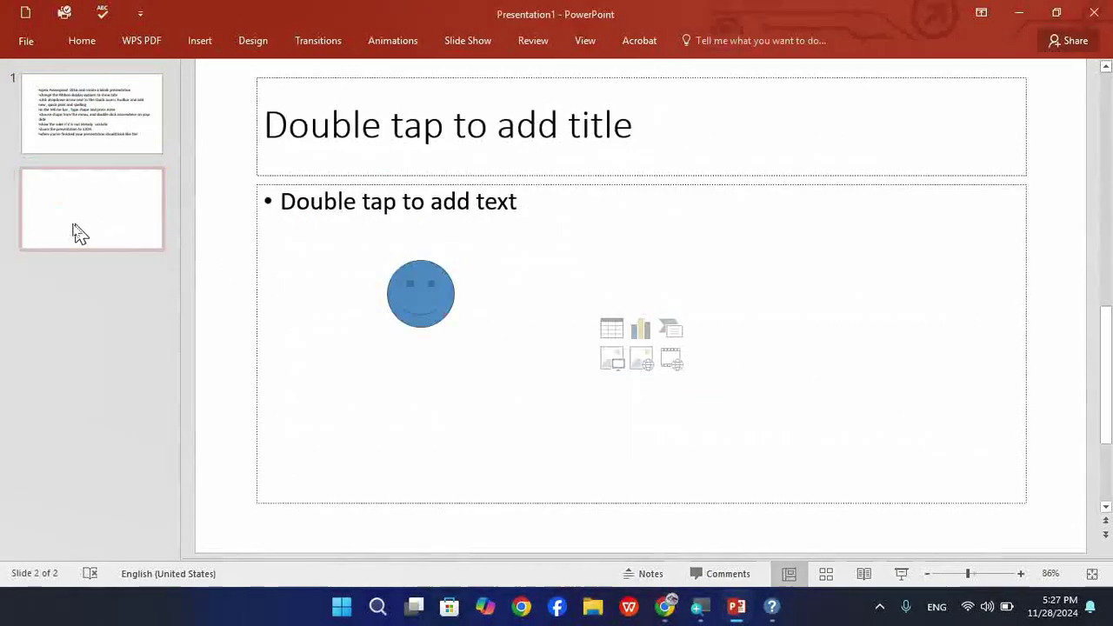
click(409, 299)
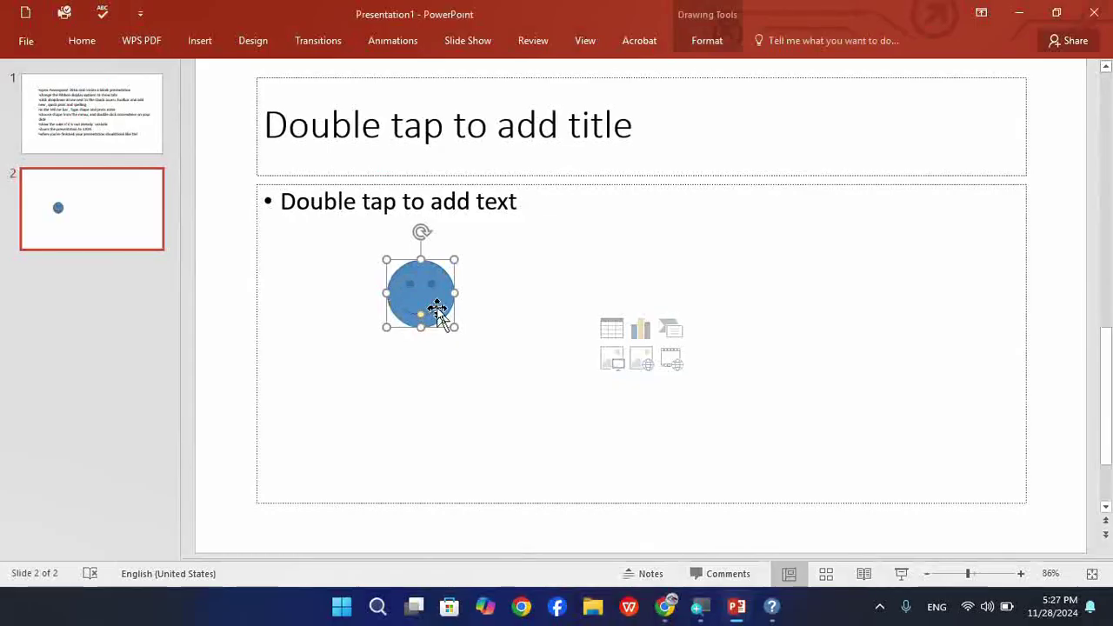
click(534, 186)
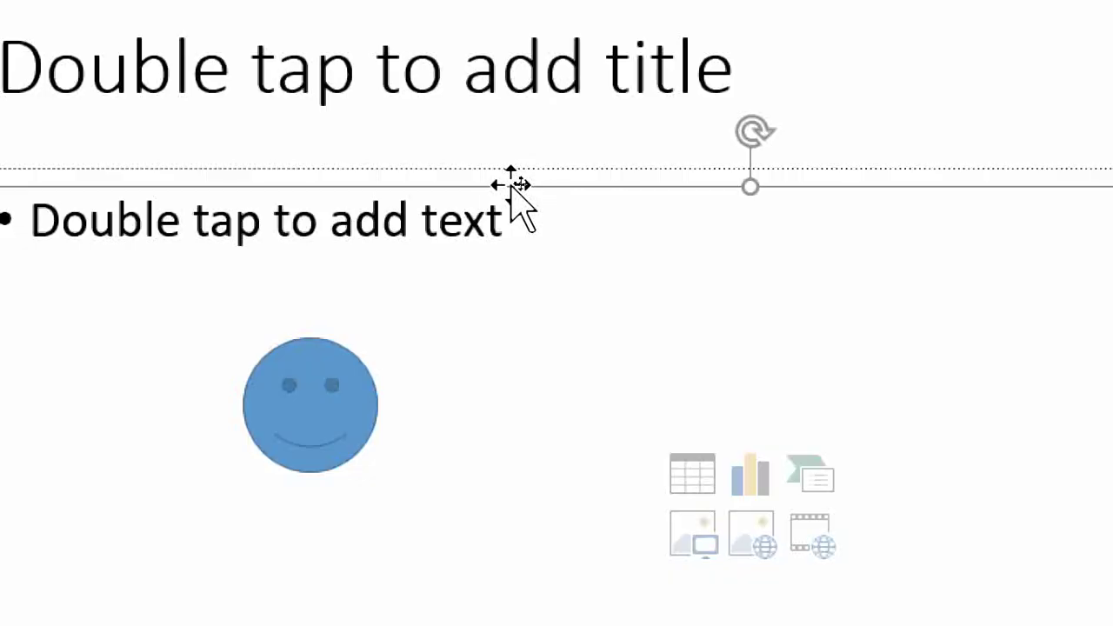
key(Delete)
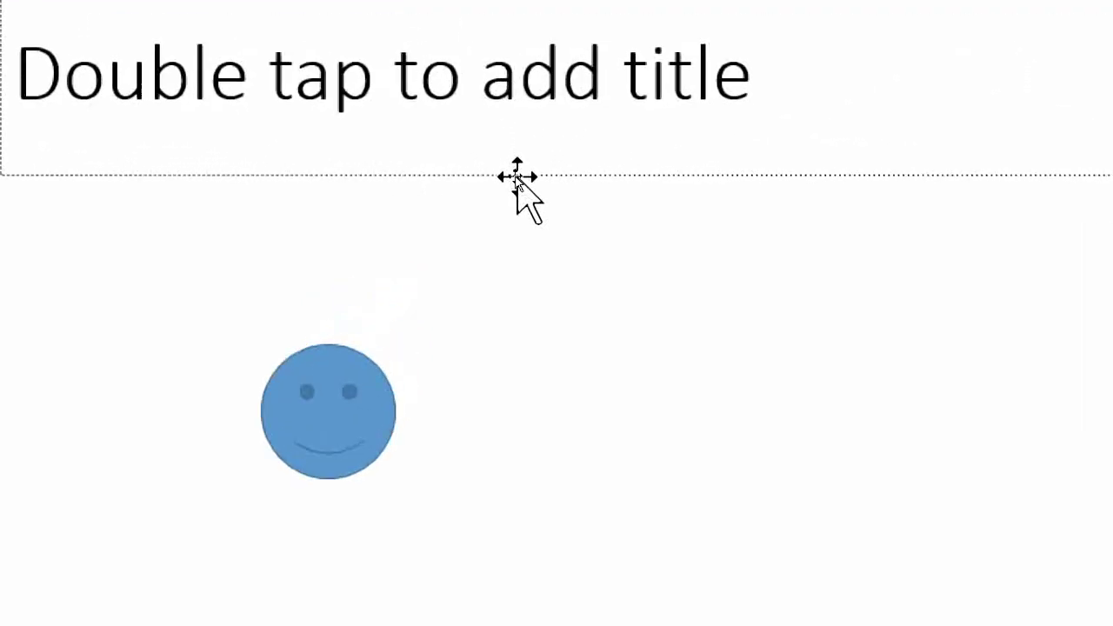
Move the title placeholder lower so it sits just above the smiley face.
click(518, 178)
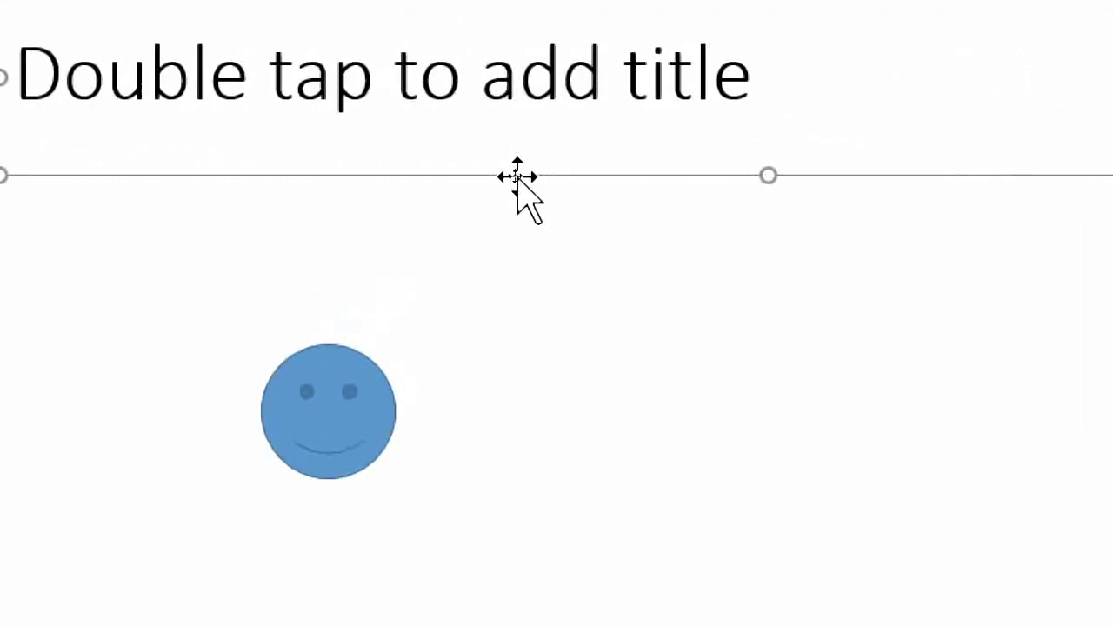
drag(517, 176, 536, 320)
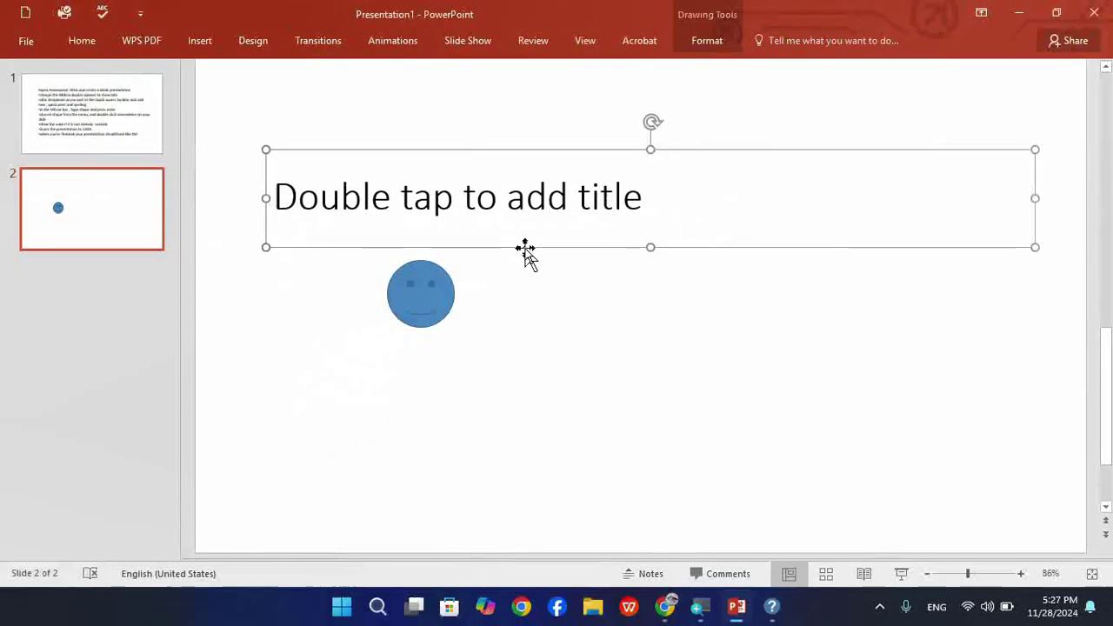
click(485, 198)
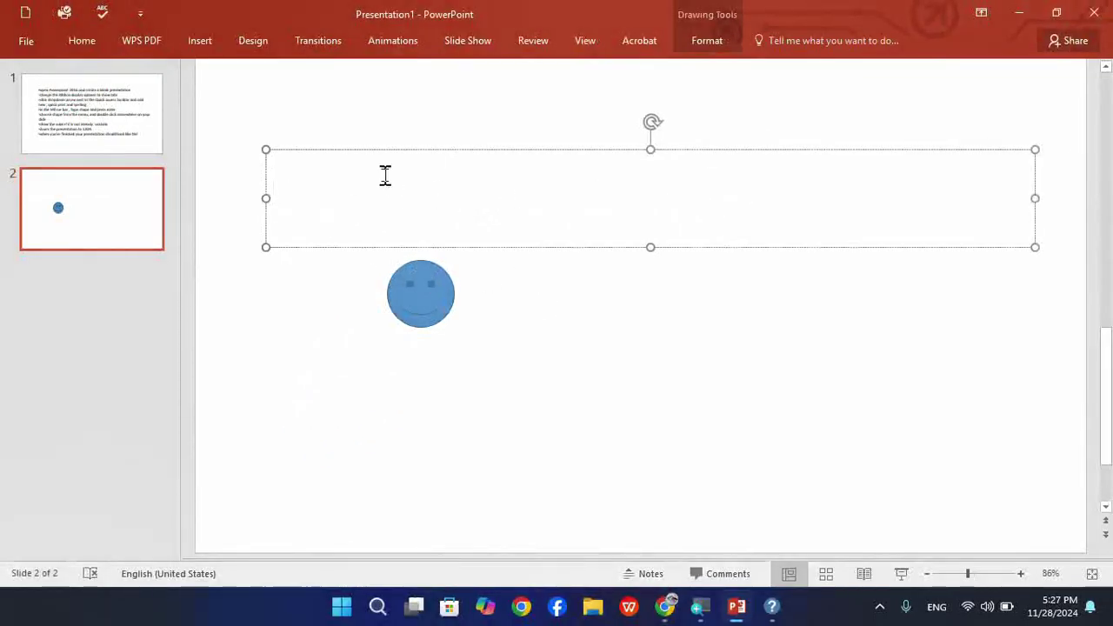
Title slide 2 'Shapes' and center-align the title text.
text(Shape)
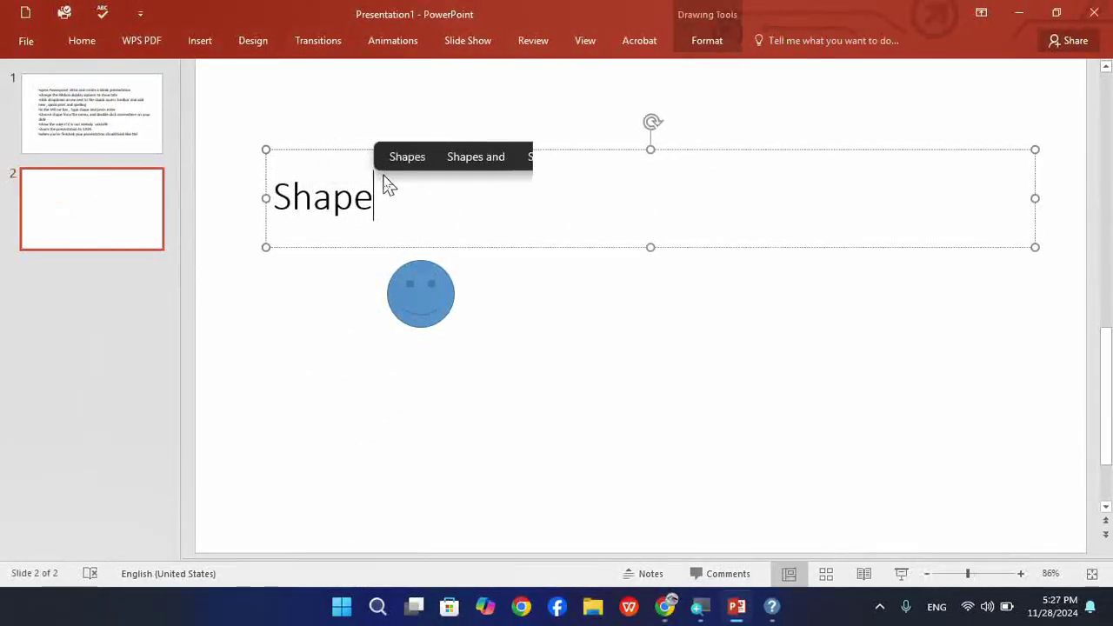
text(s)
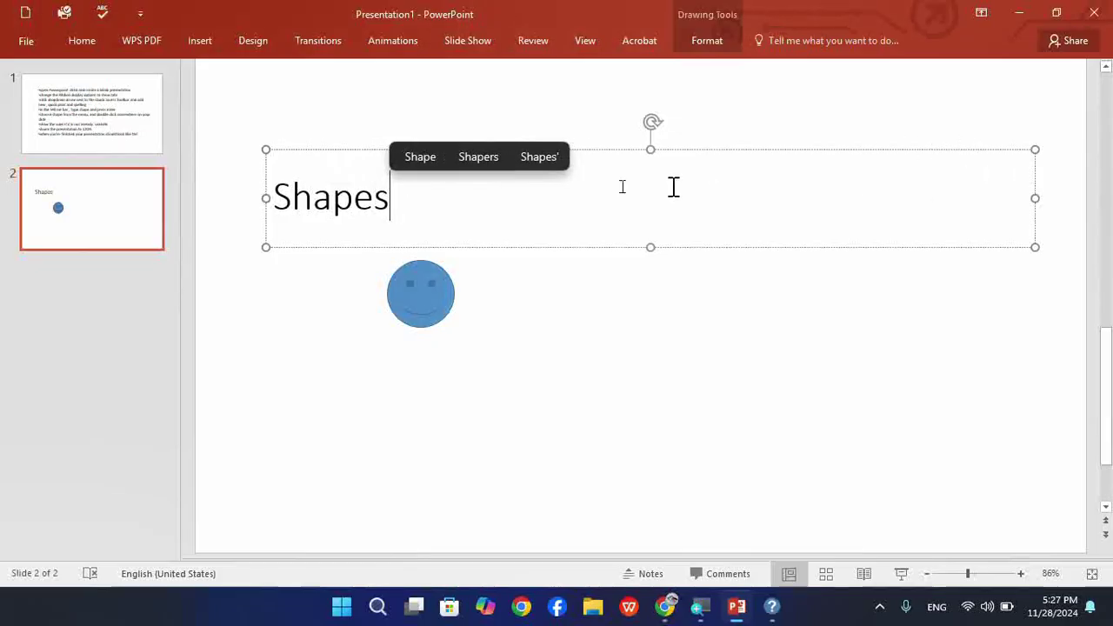
click(353, 189)
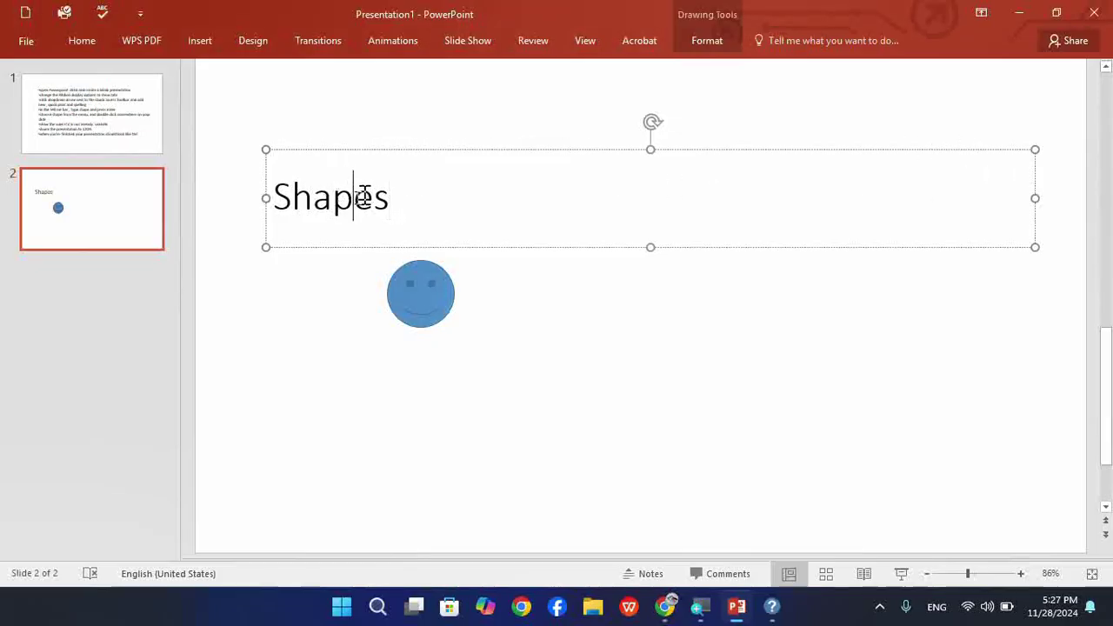
click(87, 44)
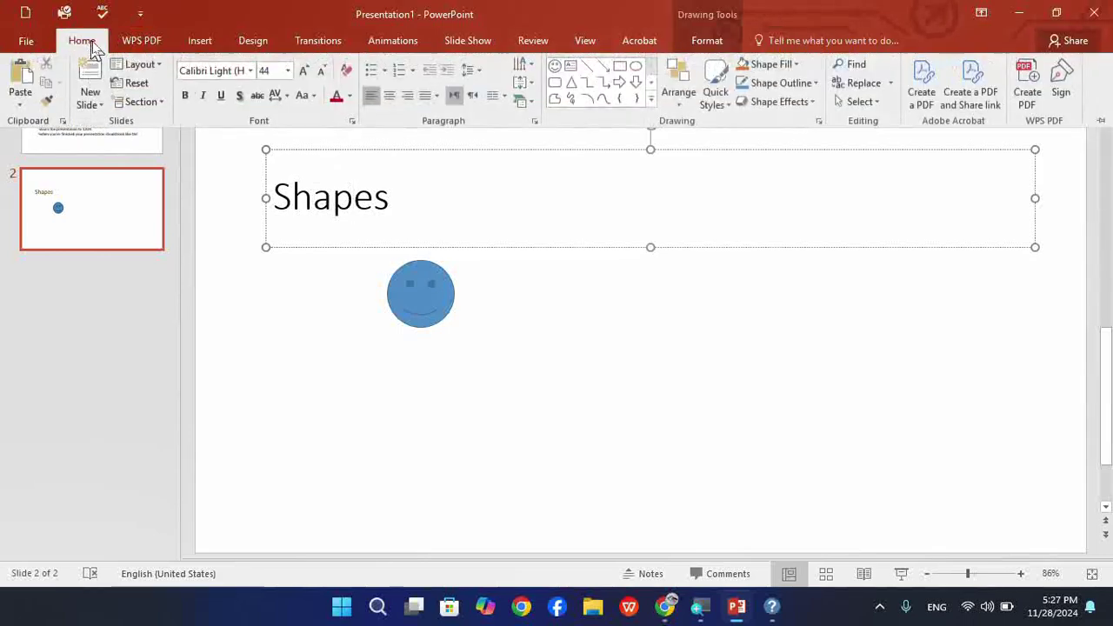
click(405, 98)
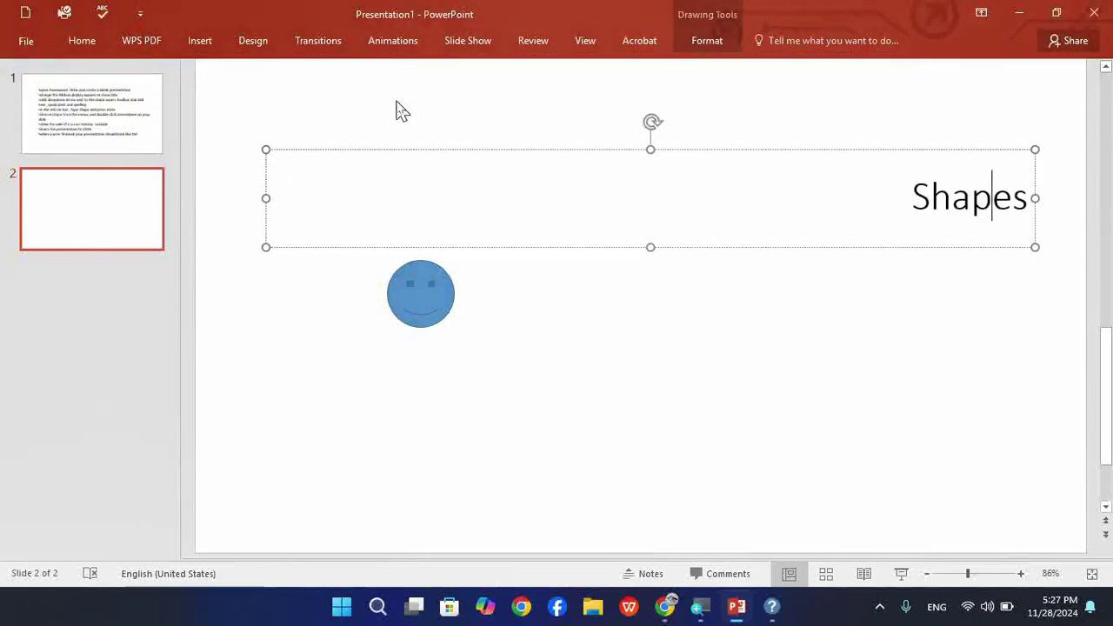
click(87, 44)
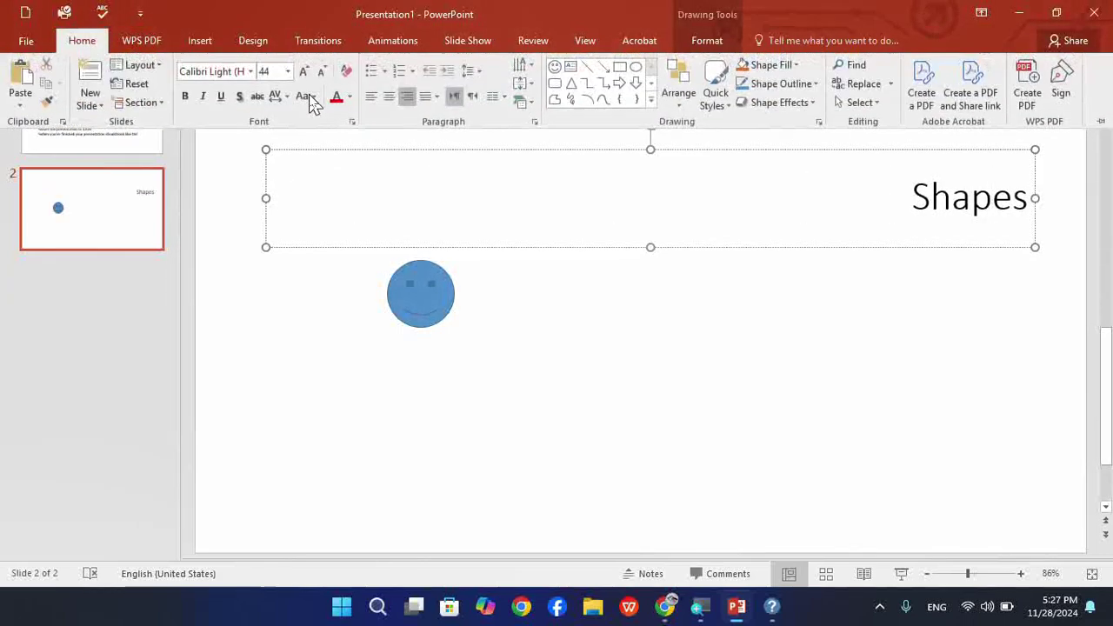
click(388, 98)
click(616, 308)
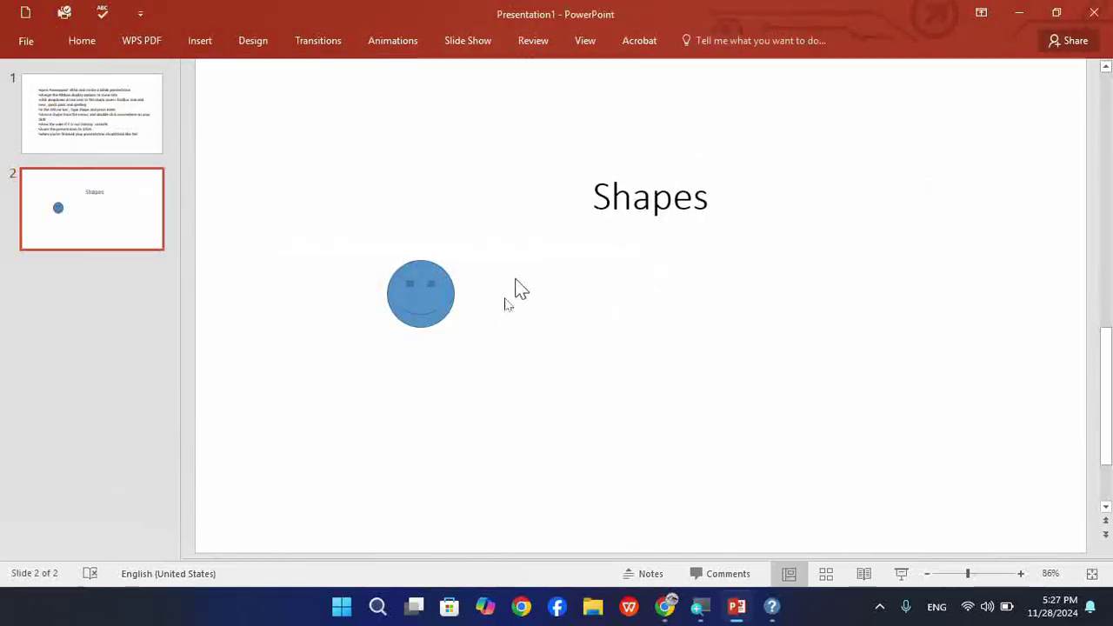
Nudge the Shapes title box down-left and move the smiley face right.
click(670, 201)
drag(669, 250, 653, 252)
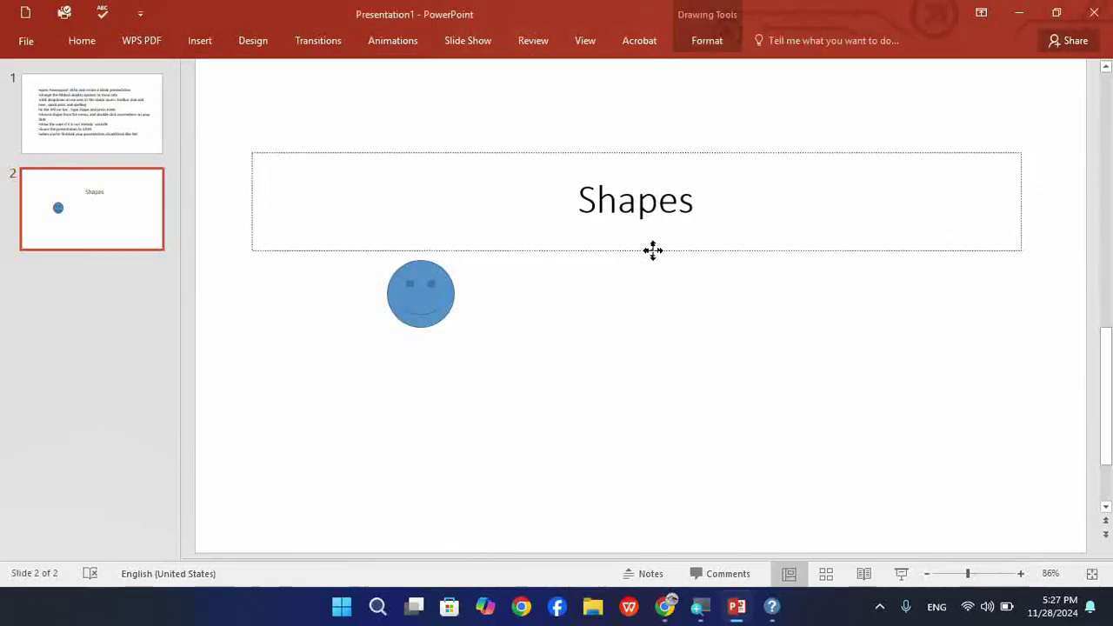
mouse_move(450, 296)
mouse_down()
mouse_move(542, 299)
mouse_move(633, 272)
mouse_up()
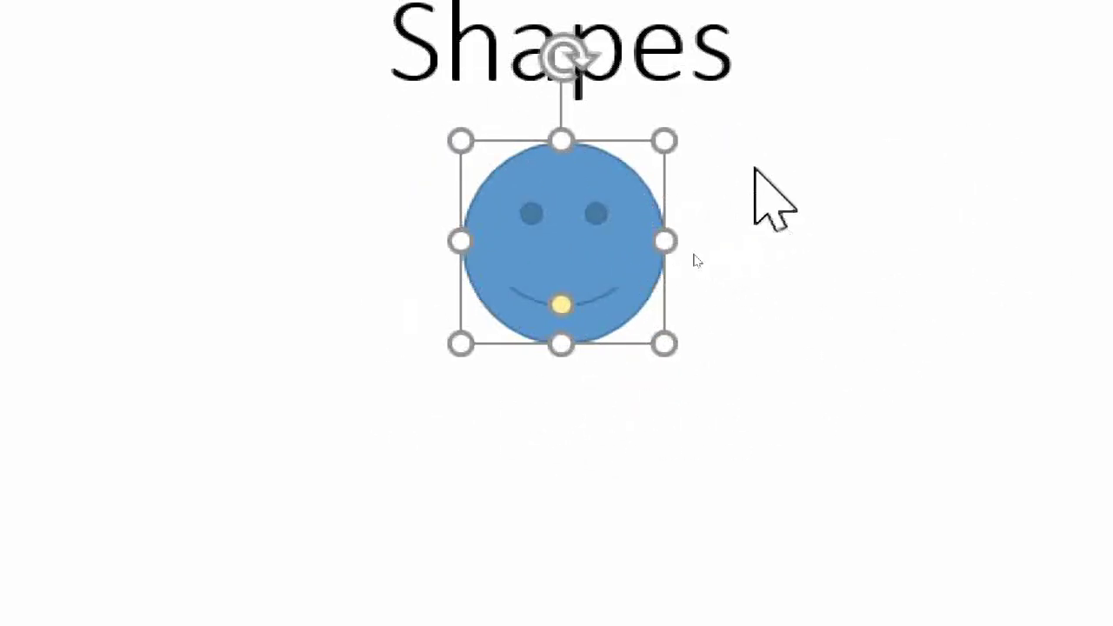
Resize the smiley face from its corners into a larger, evenly round circle.
mouse_move(664, 140)
mouse_down()
mouse_move(689, 257)
mouse_move(599, 201)
mouse_up()
drag(460, 199, 260, 132)
drag(260, 260, 402, 269)
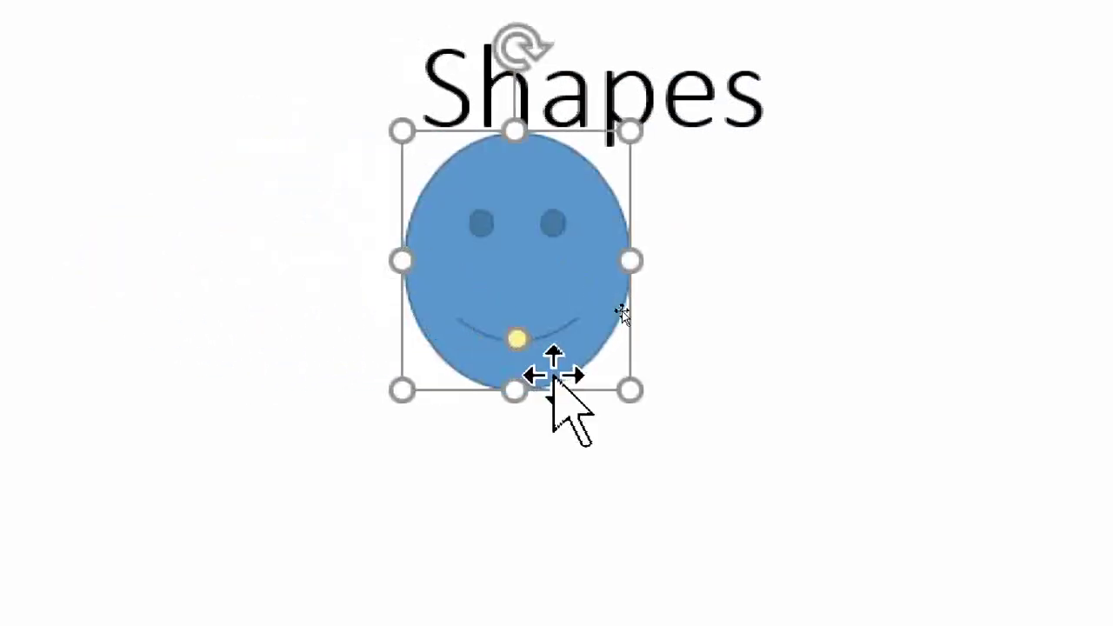
drag(401, 130, 492, 203)
drag(628, 315, 686, 299)
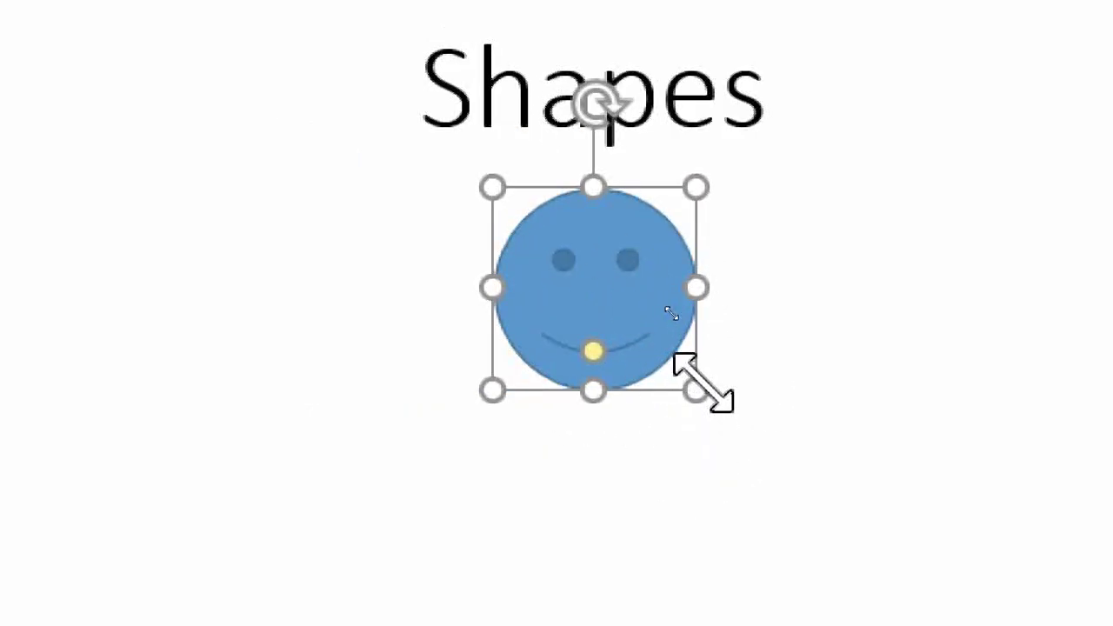
drag(695, 390, 867, 561)
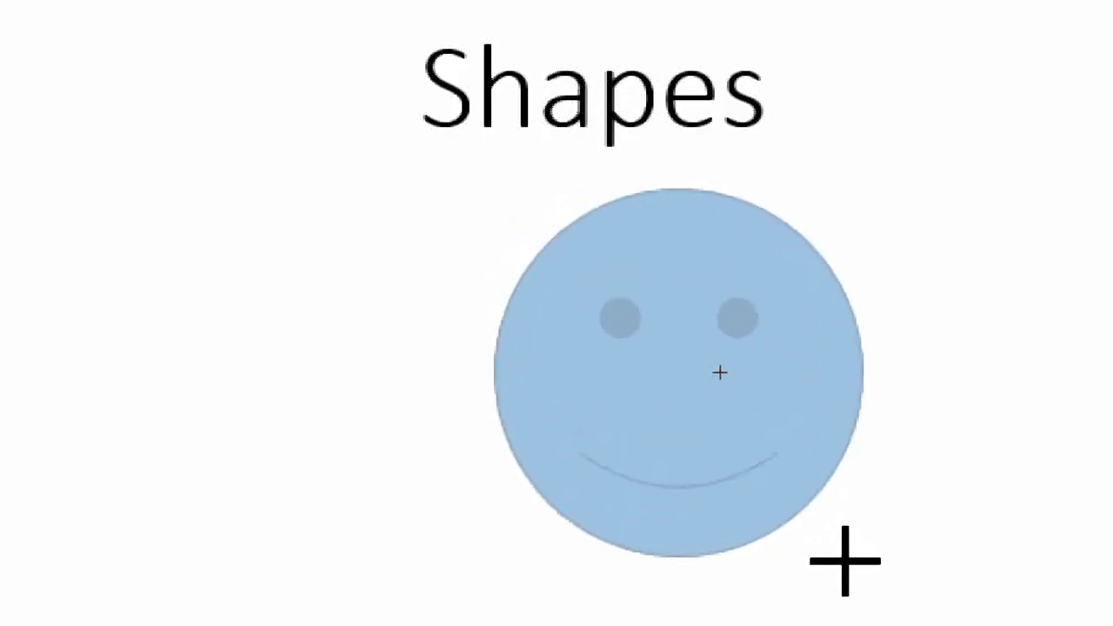
Center the smiley horizontally and lower it slightly to leave a gap below the title.
drag(674, 370, 559, 303)
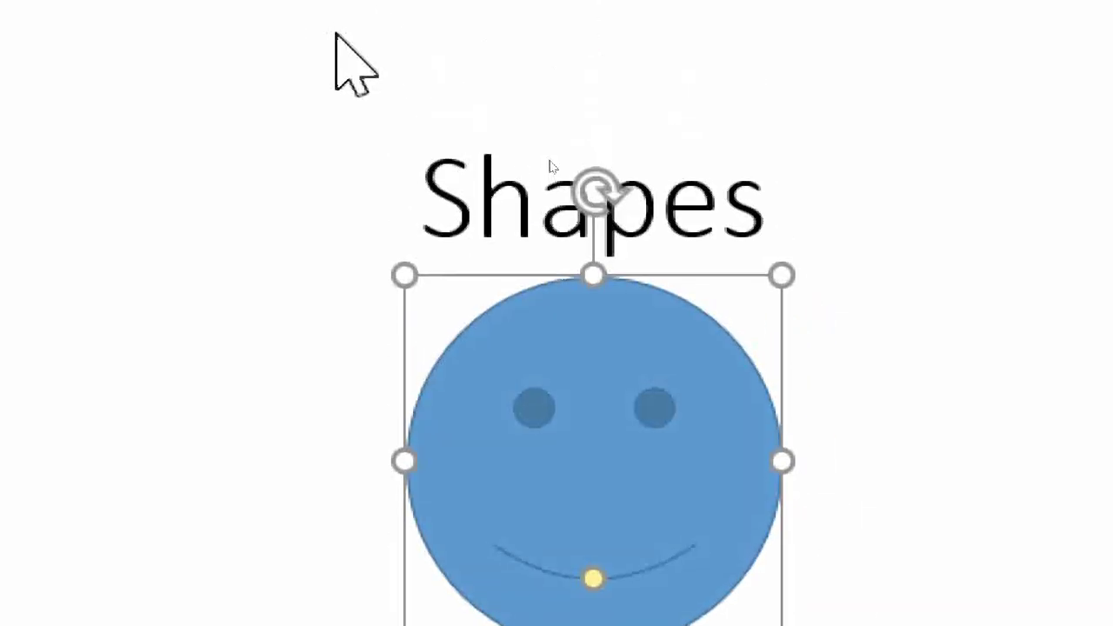
click(293, 102)
click(421, 186)
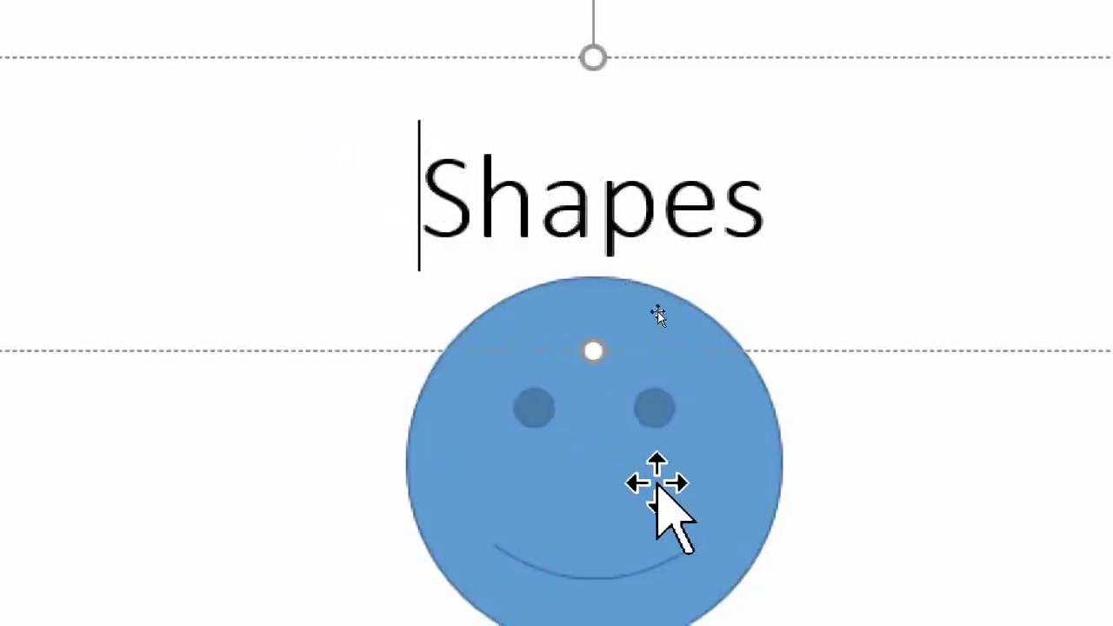
mouse_move(659, 496)
mouse_down()
mouse_move(629, 477)
mouse_move(622, 505)
mouse_up()
click(368, 173)
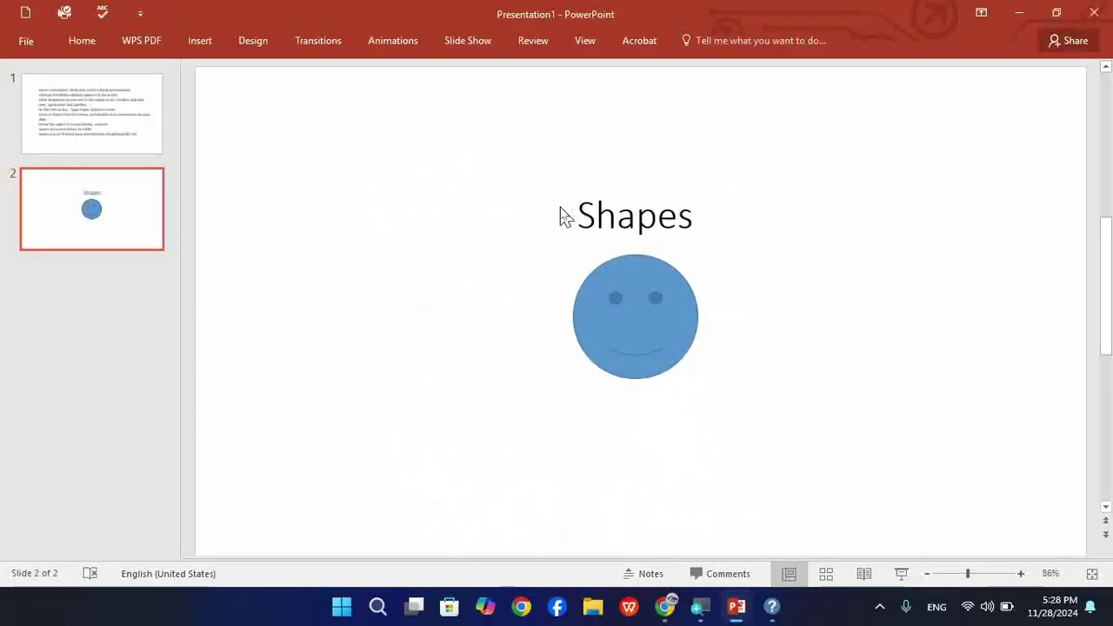
click(587, 224)
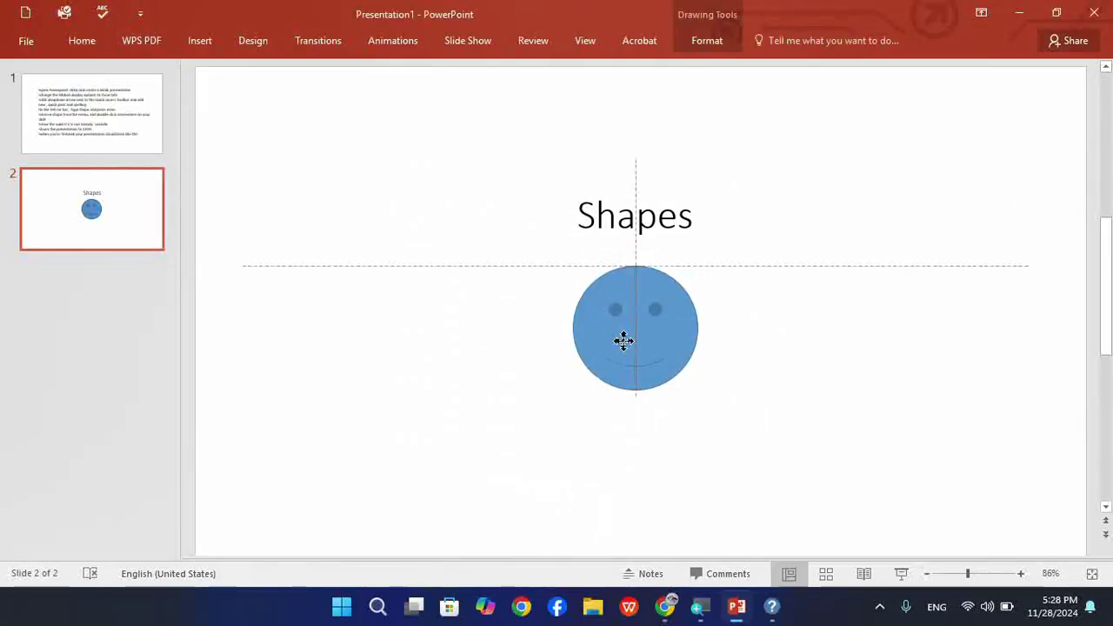
drag(624, 340, 624, 351)
click(529, 251)
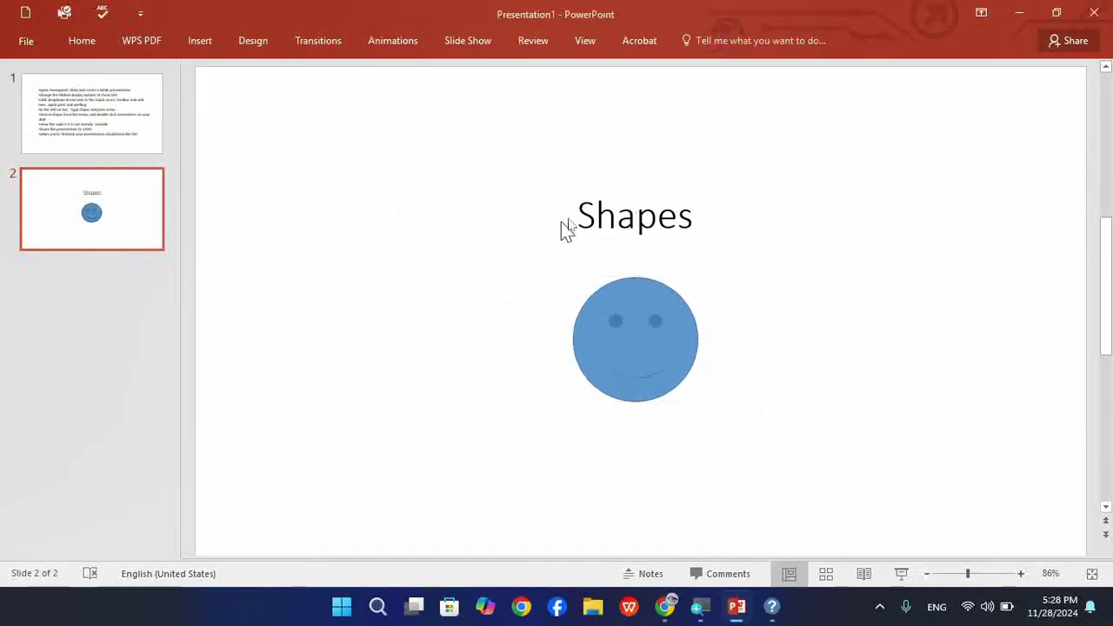
click(566, 228)
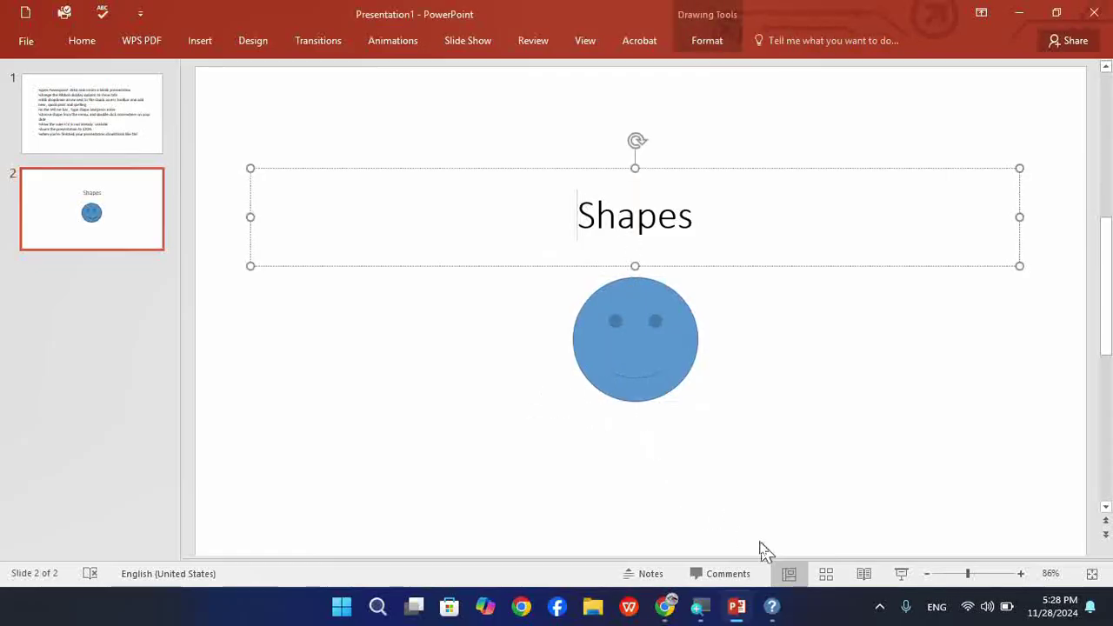
click(882, 608)
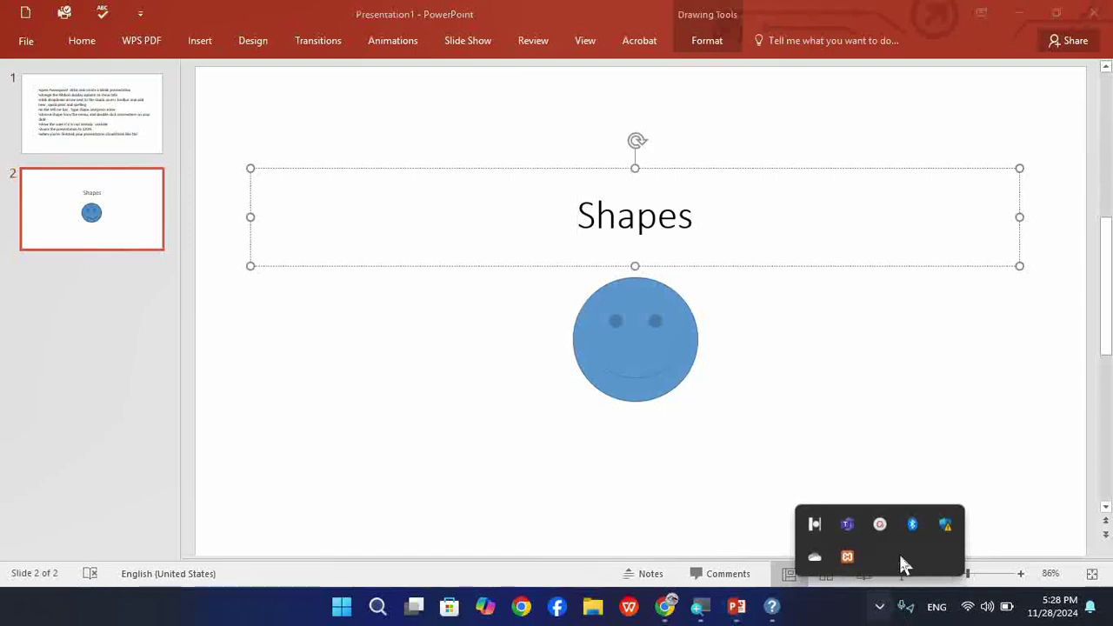